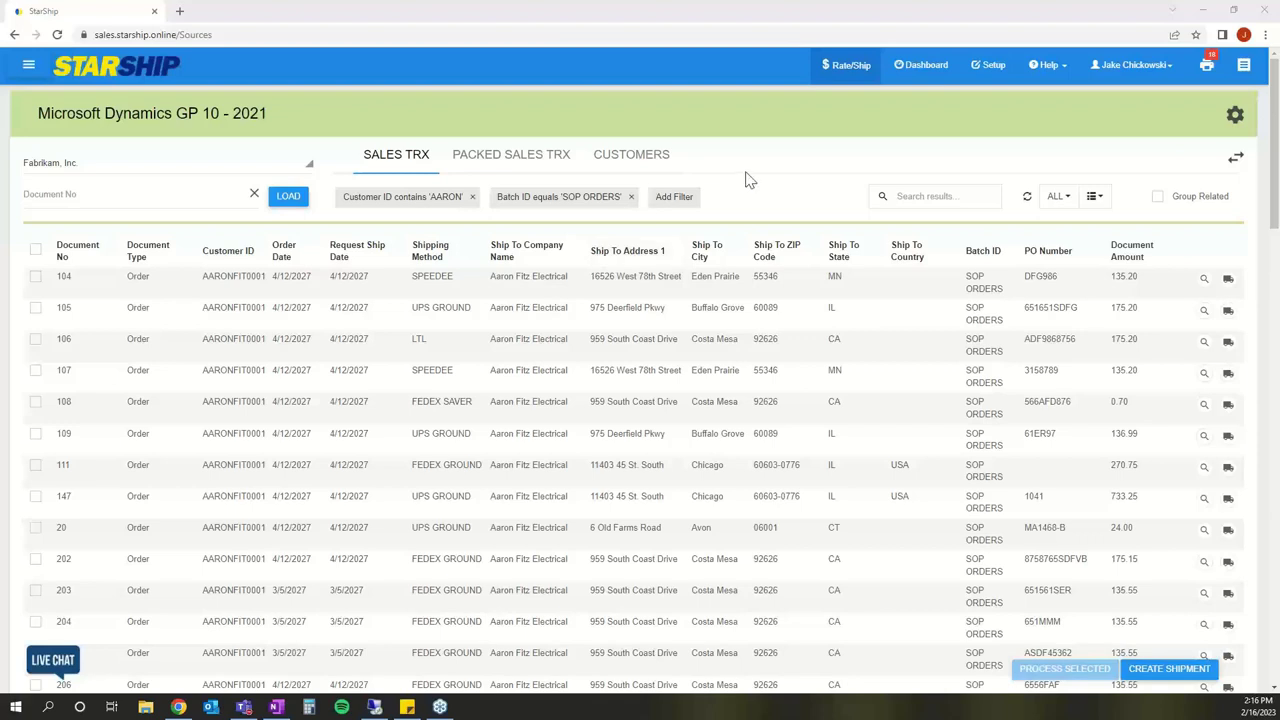
Try 147 in the Document No filter, clear it, then start a parcel shipment from order 147.
left_click(183, 194)
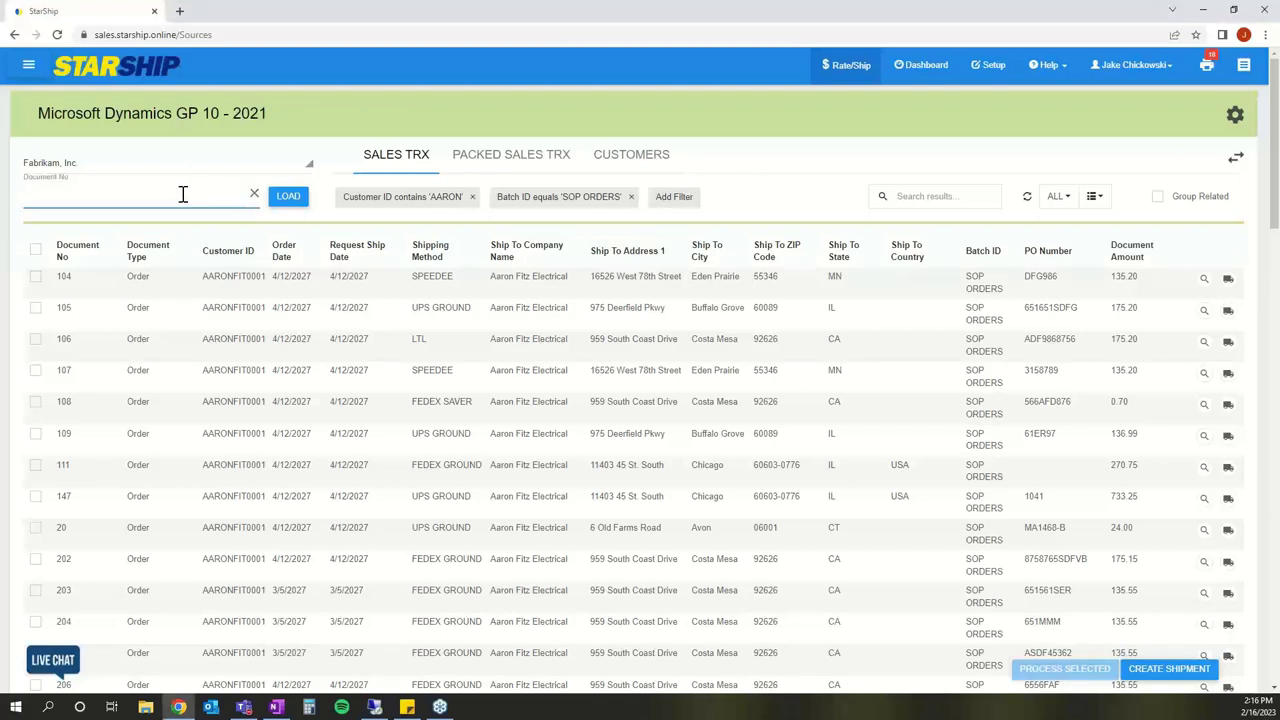
type("147")
key("BackSpace")
key("BackSpace")
left_click(1229, 502)
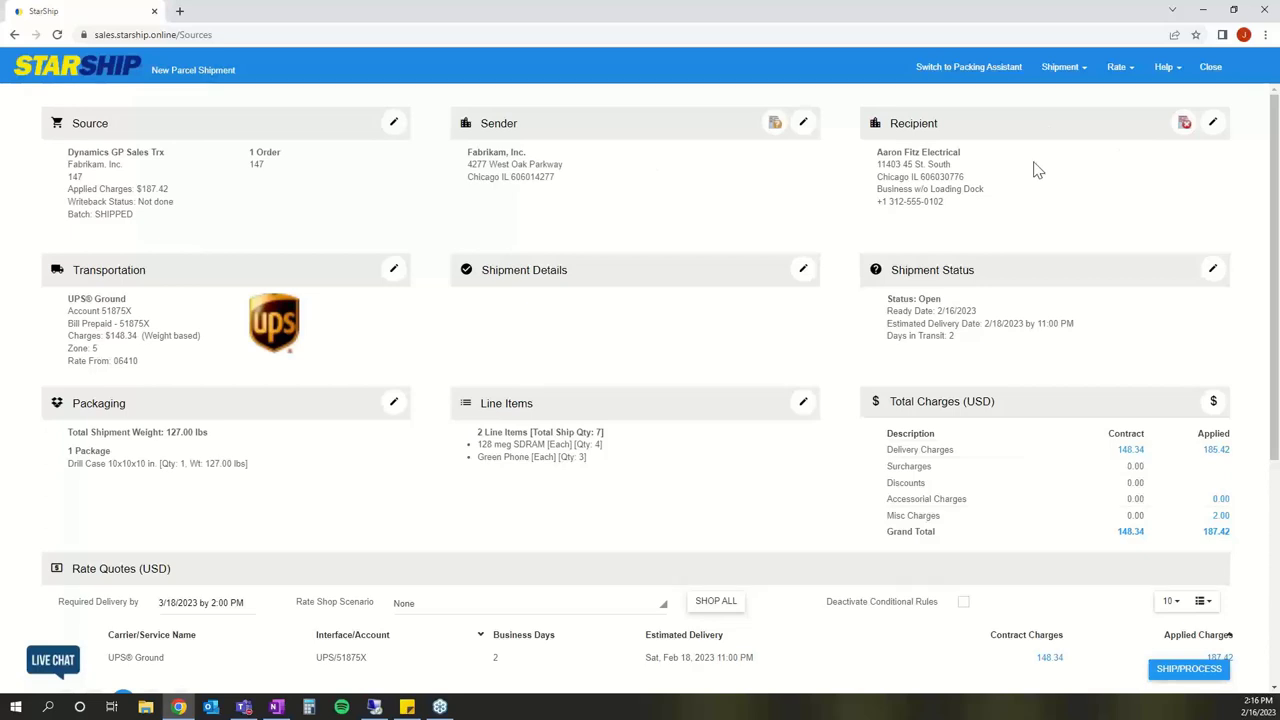
mouse_move(1185, 131)
left_click(394, 272)
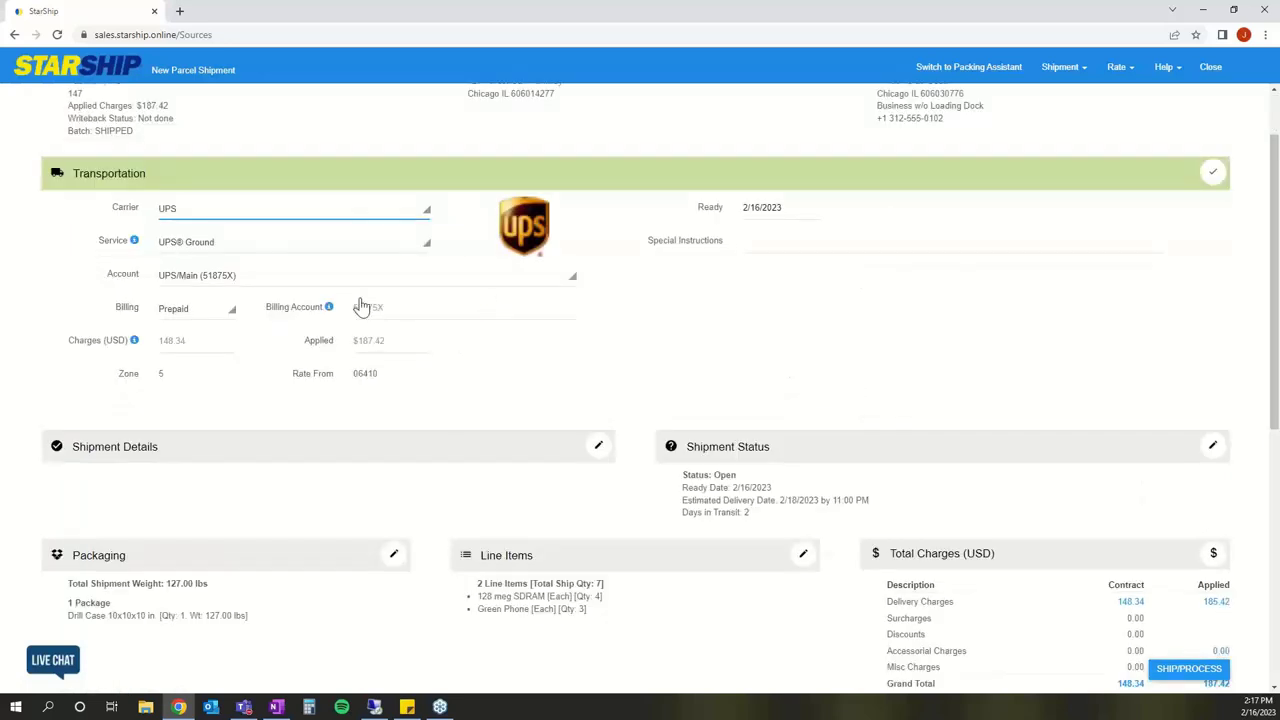
left_click(249, 214)
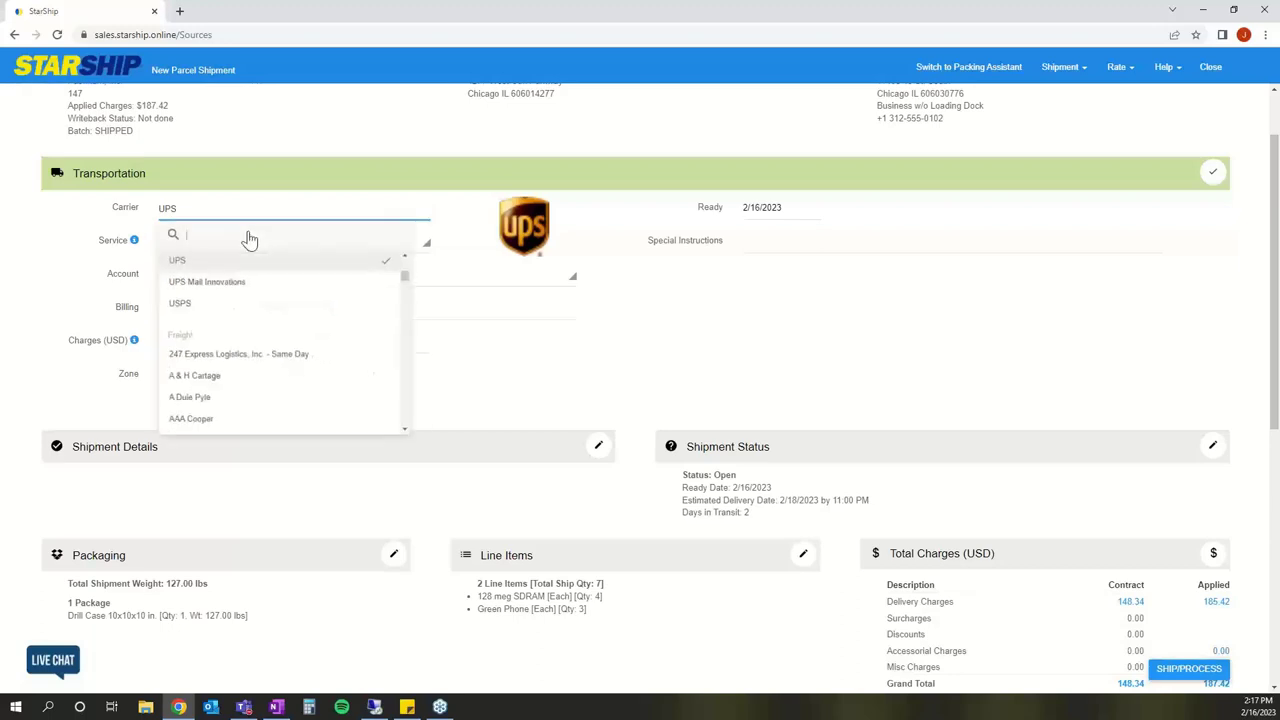
left_click(780, 304)
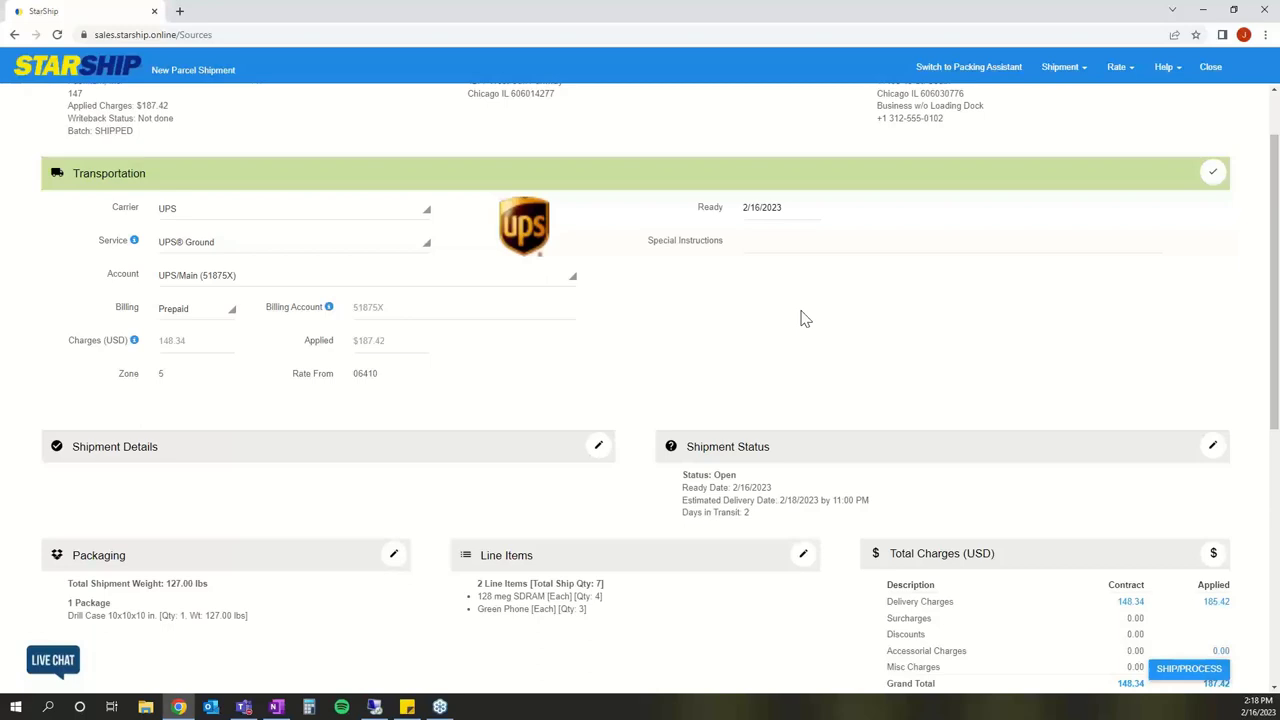
left_click(172, 312)
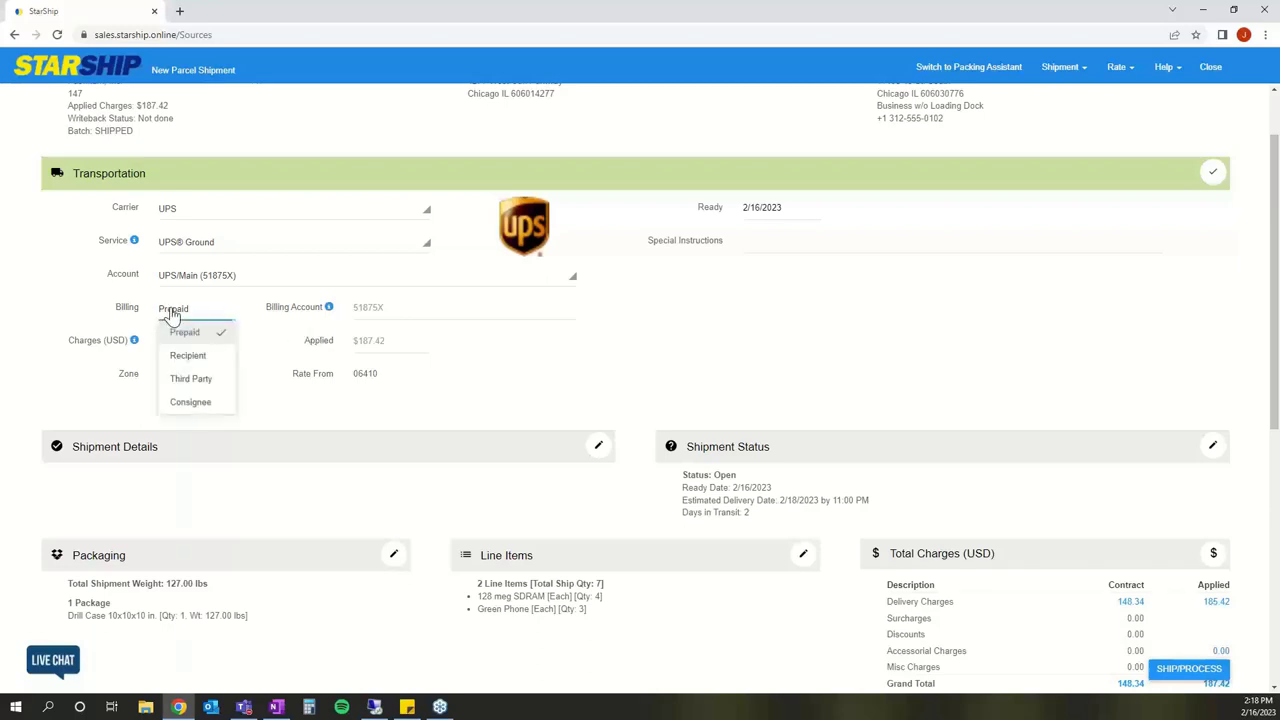
left_click(186, 378)
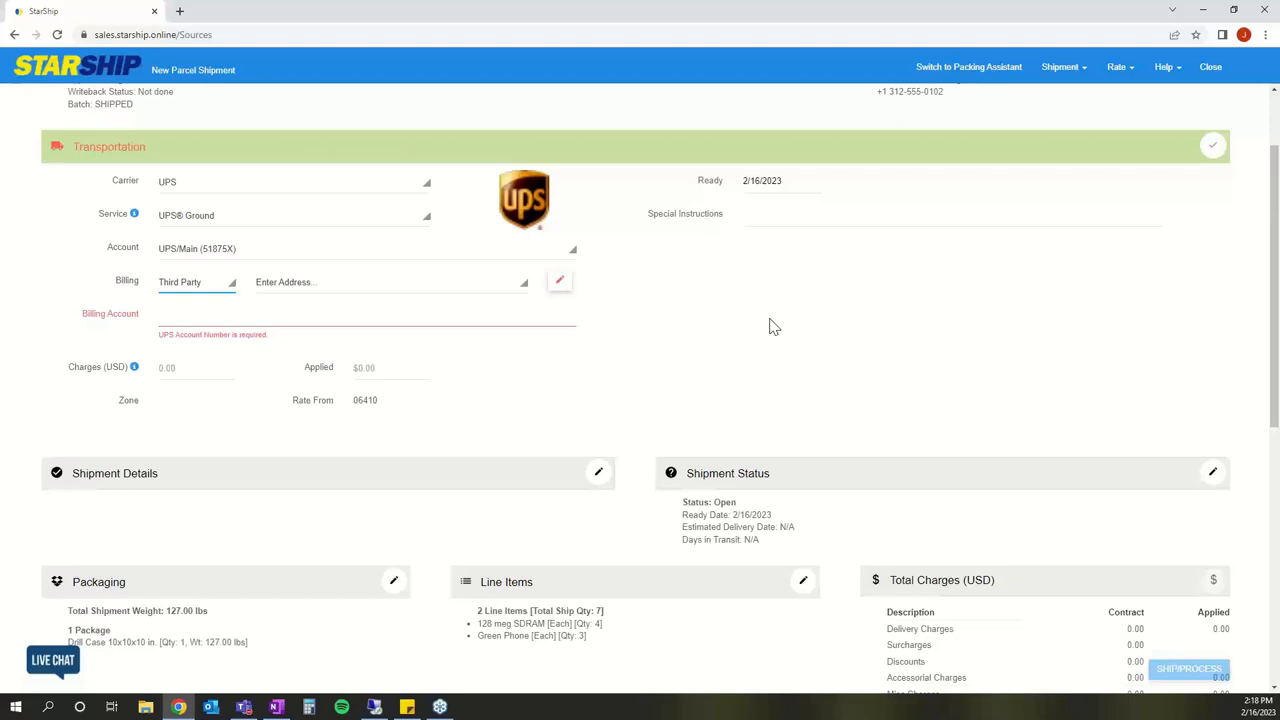
left_click(218, 288)
left_click(192, 305)
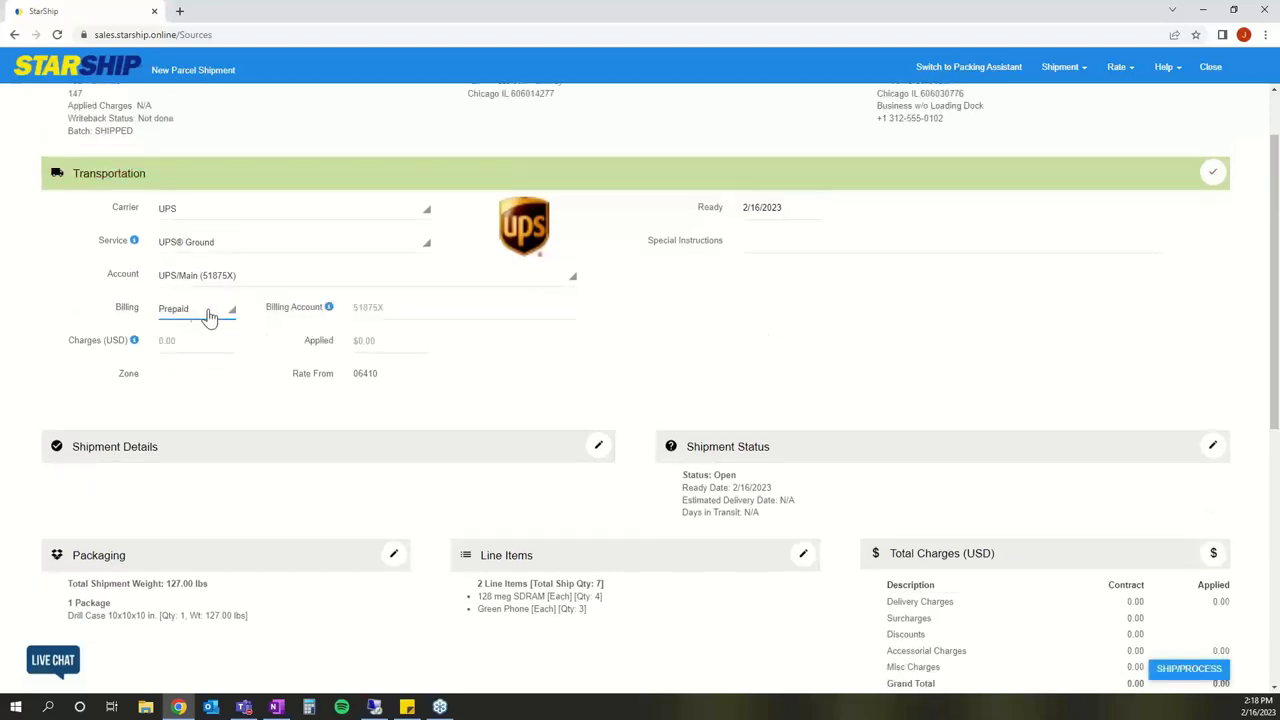
left_click(1214, 174)
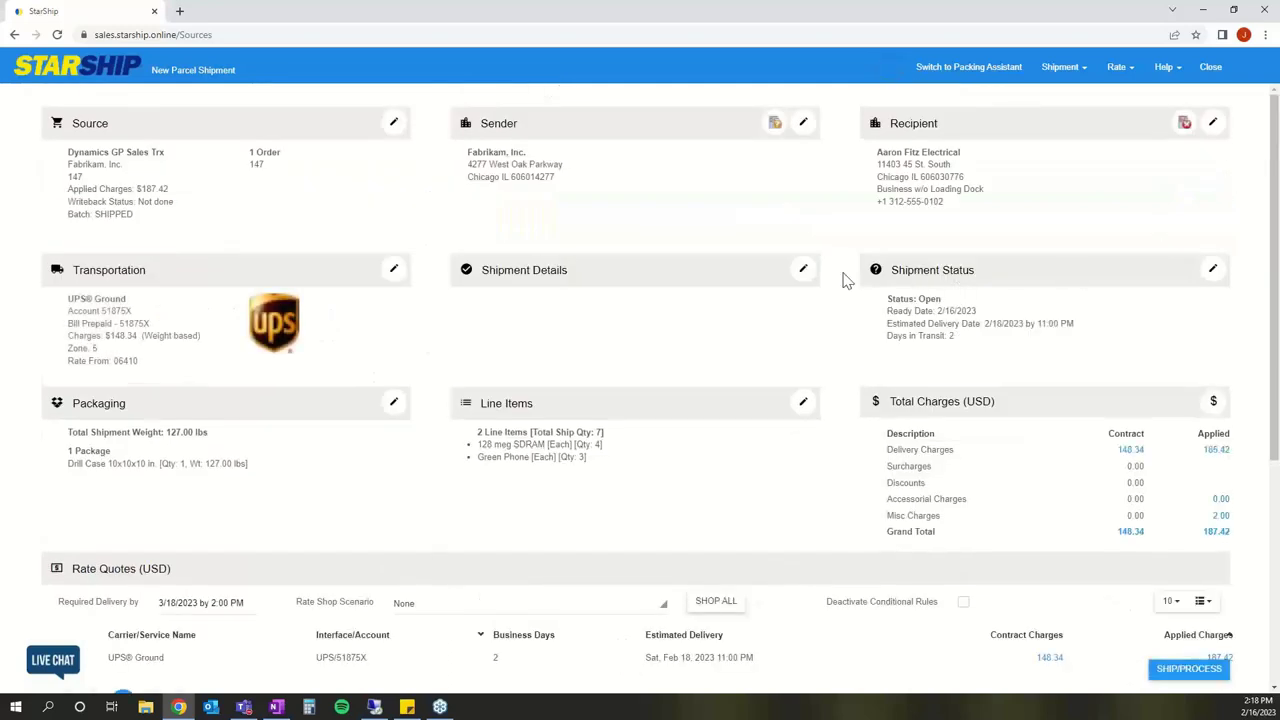
left_click(803, 269)
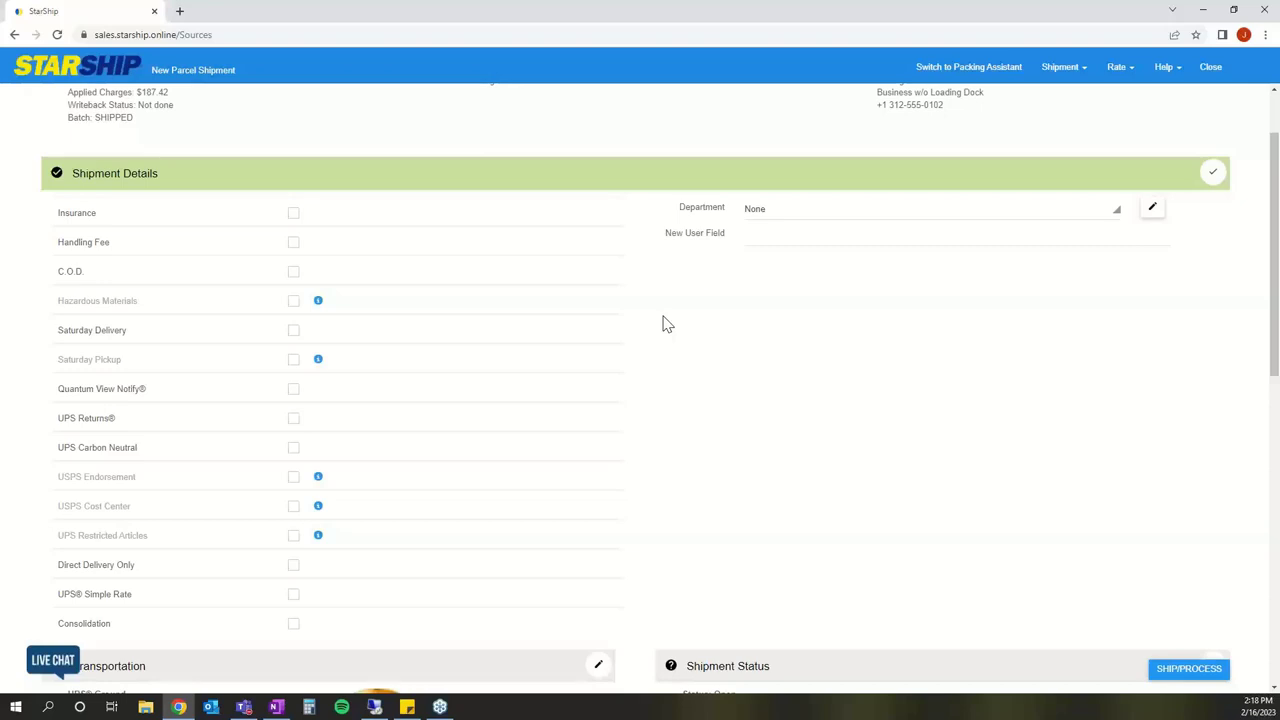
left_click(291, 391)
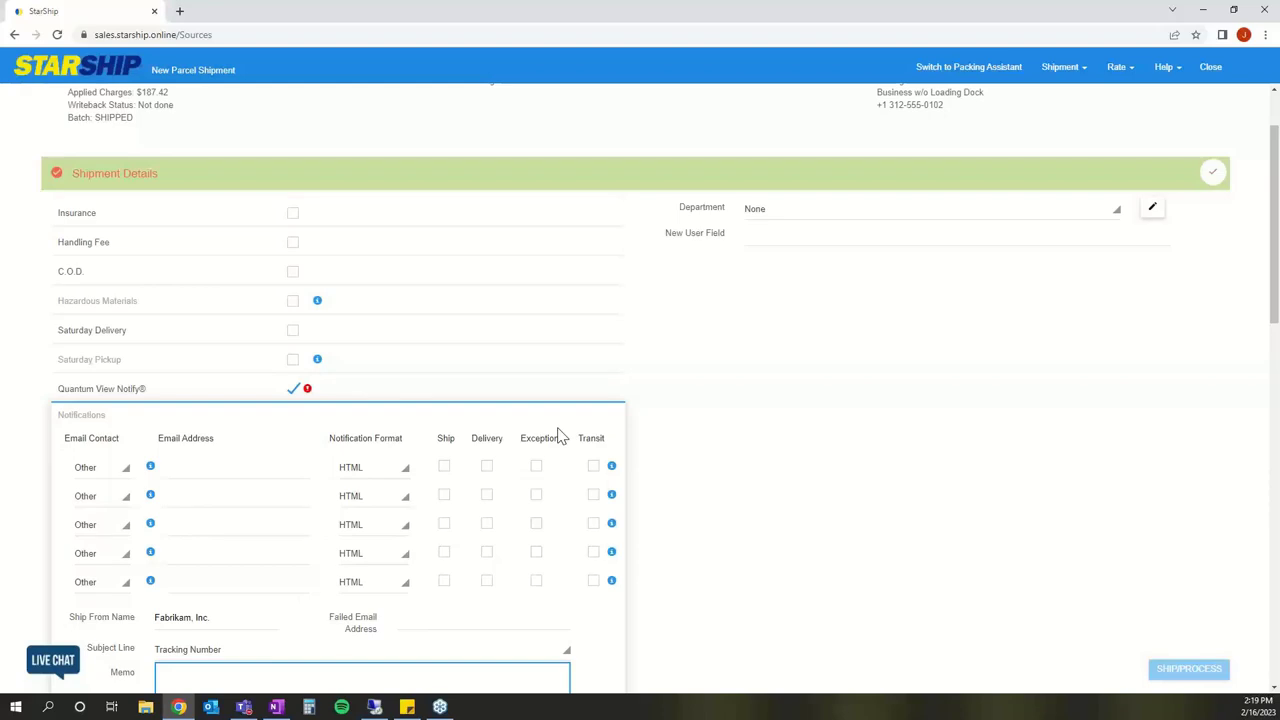
left_click(266, 403)
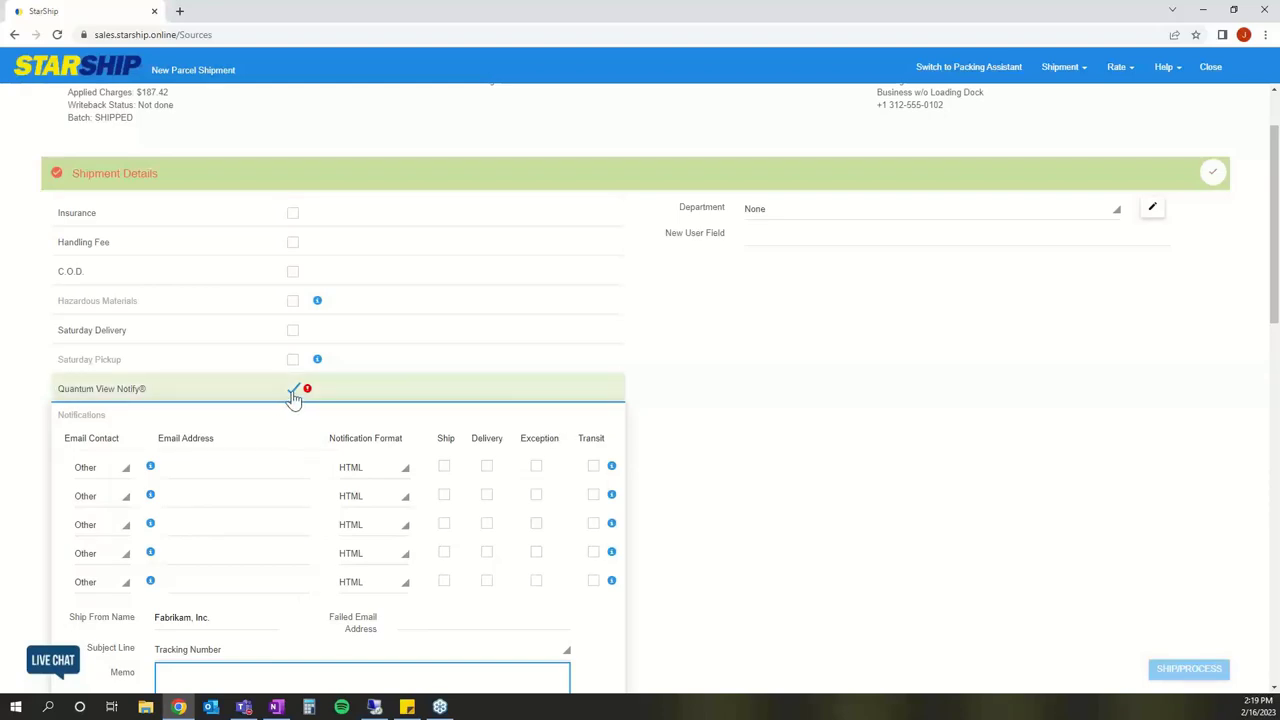
key("space")
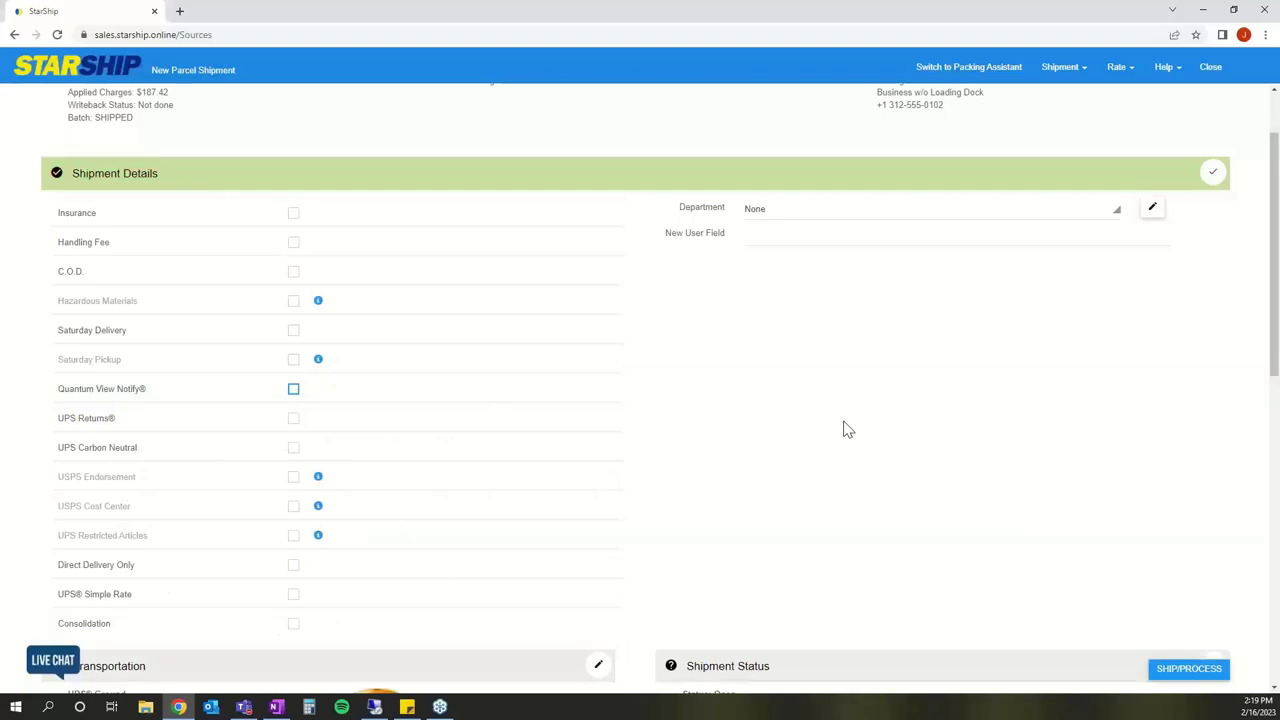
left_click(1213, 174)
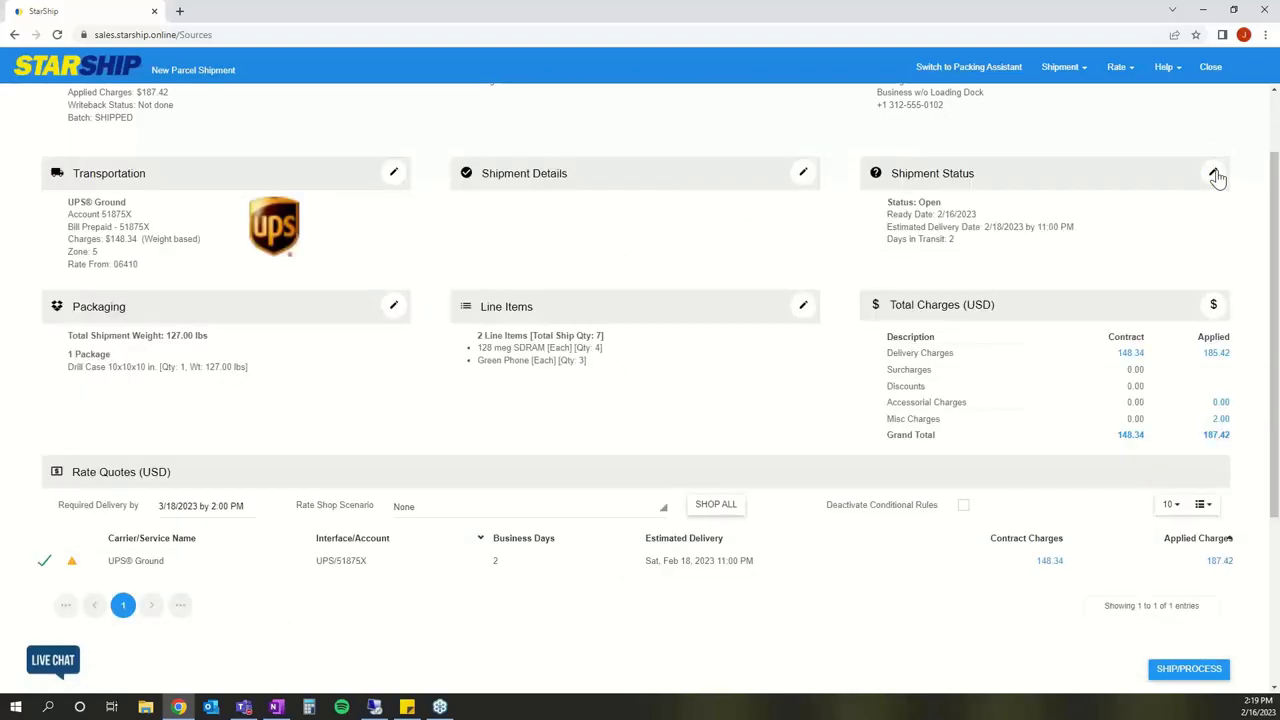
left_click(393, 305)
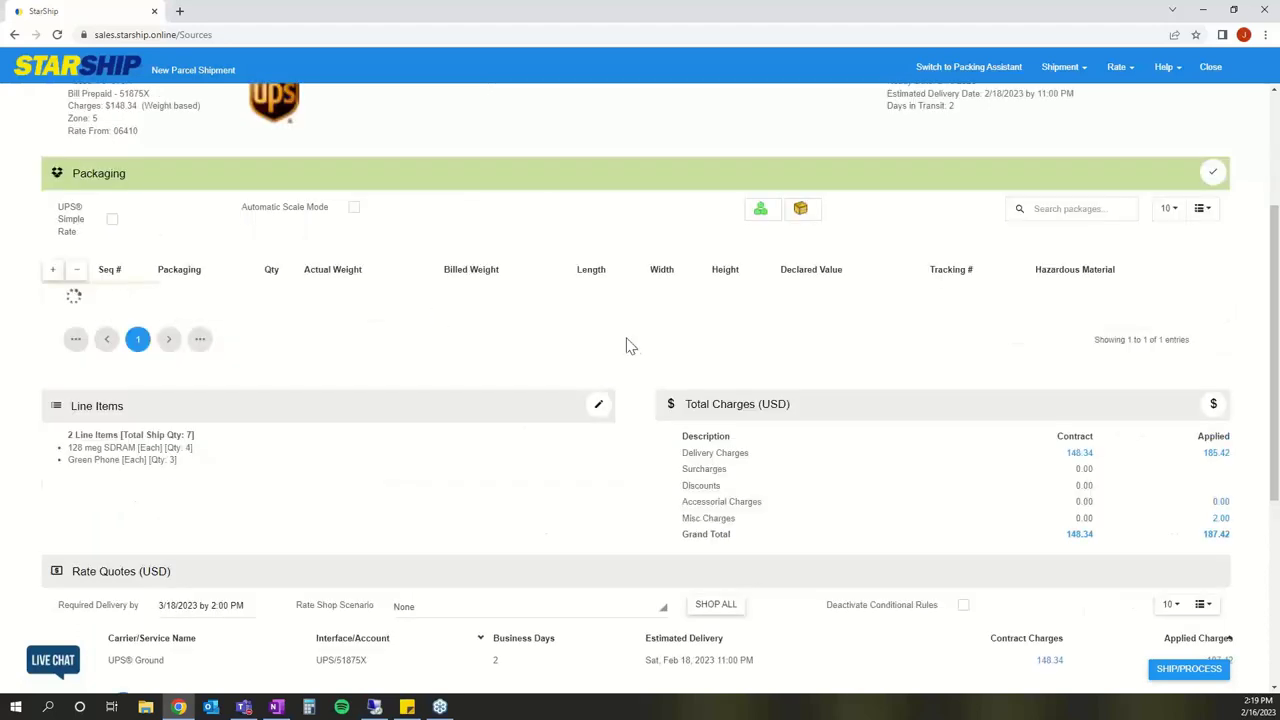
left_click(52, 296)
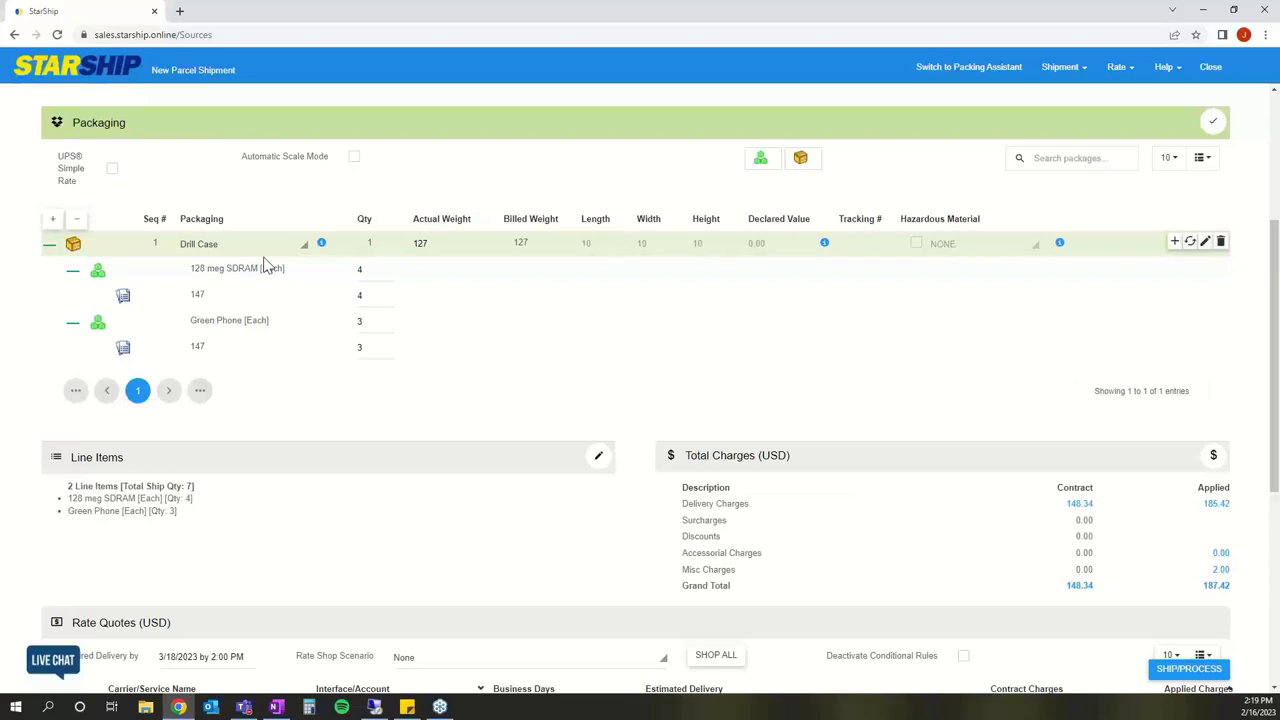
left_click(251, 246)
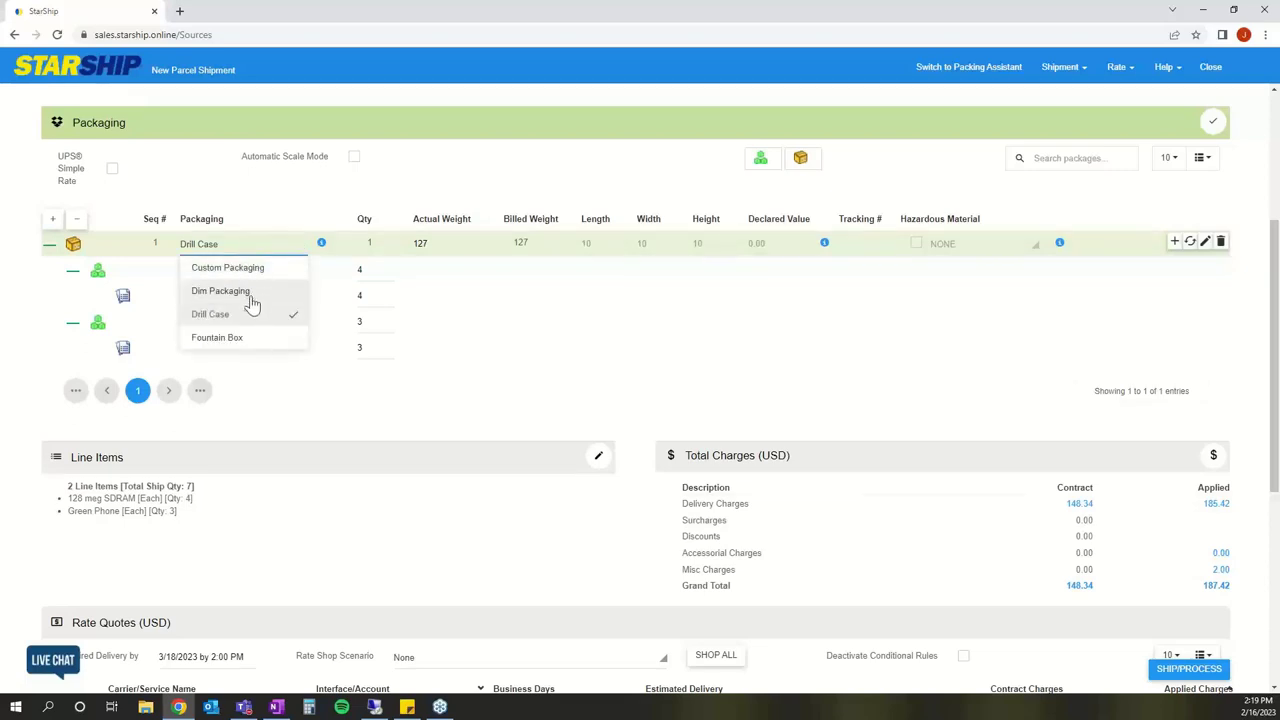
left_click(457, 170)
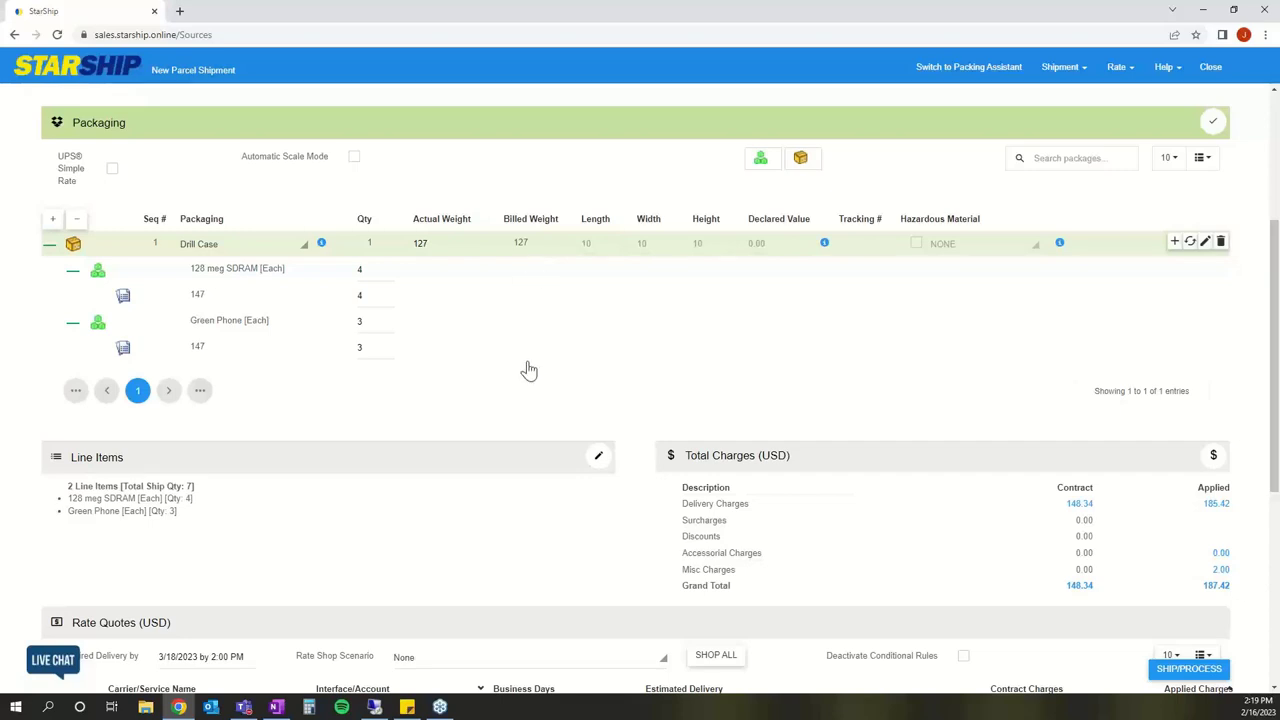
Save packaging, edit line items, and open the 128 meg SDRAM details, toggling Hazardous on then off.
left_click(1213, 122)
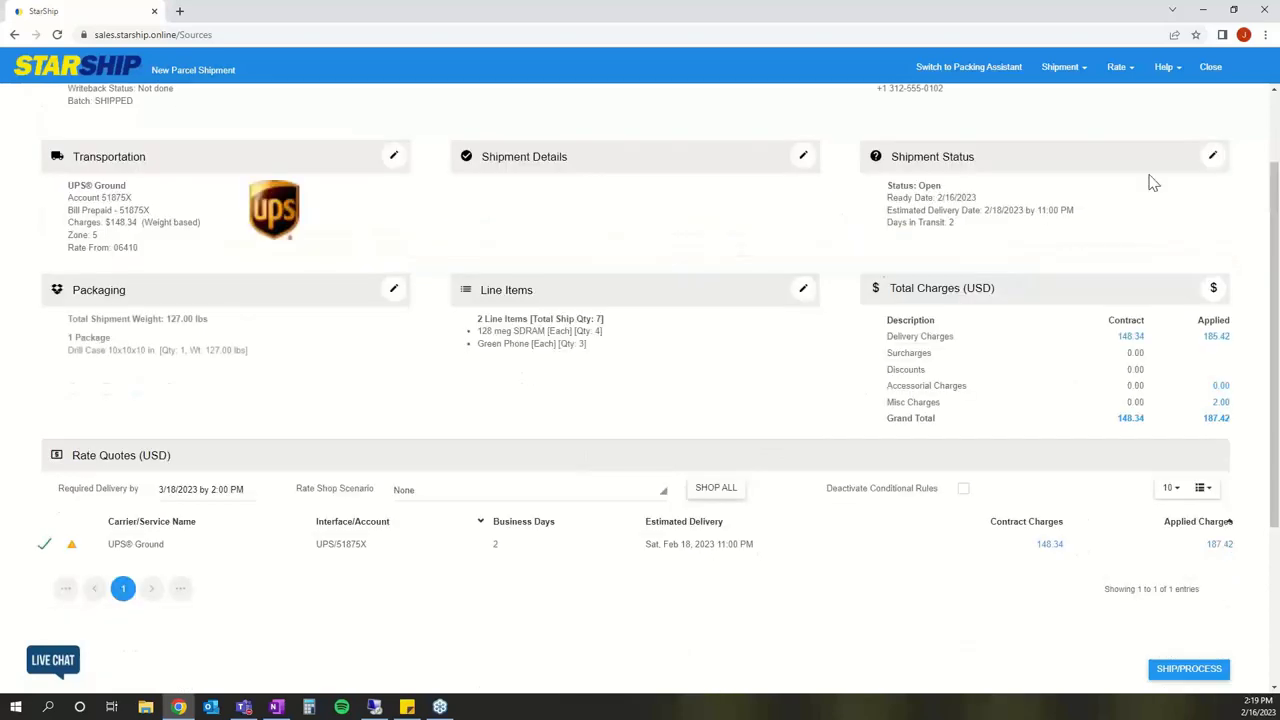
left_click(803, 290)
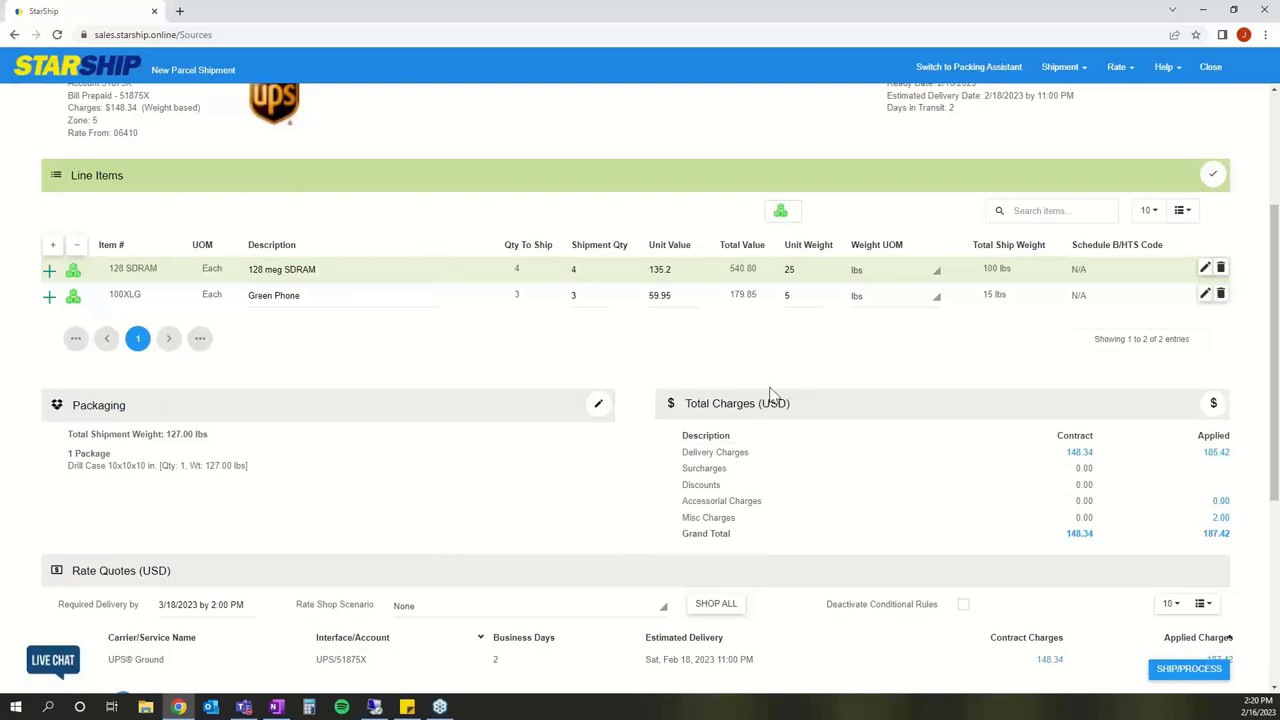
left_click(1206, 270)
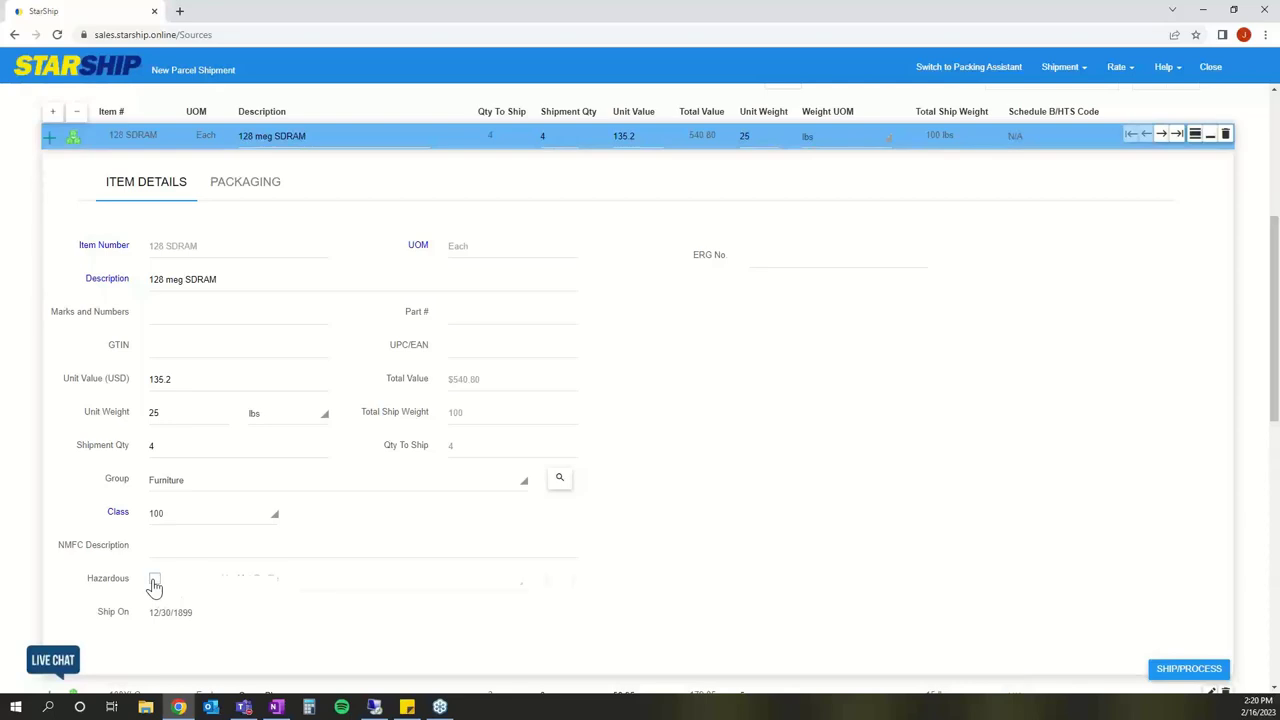
left_click(155, 584)
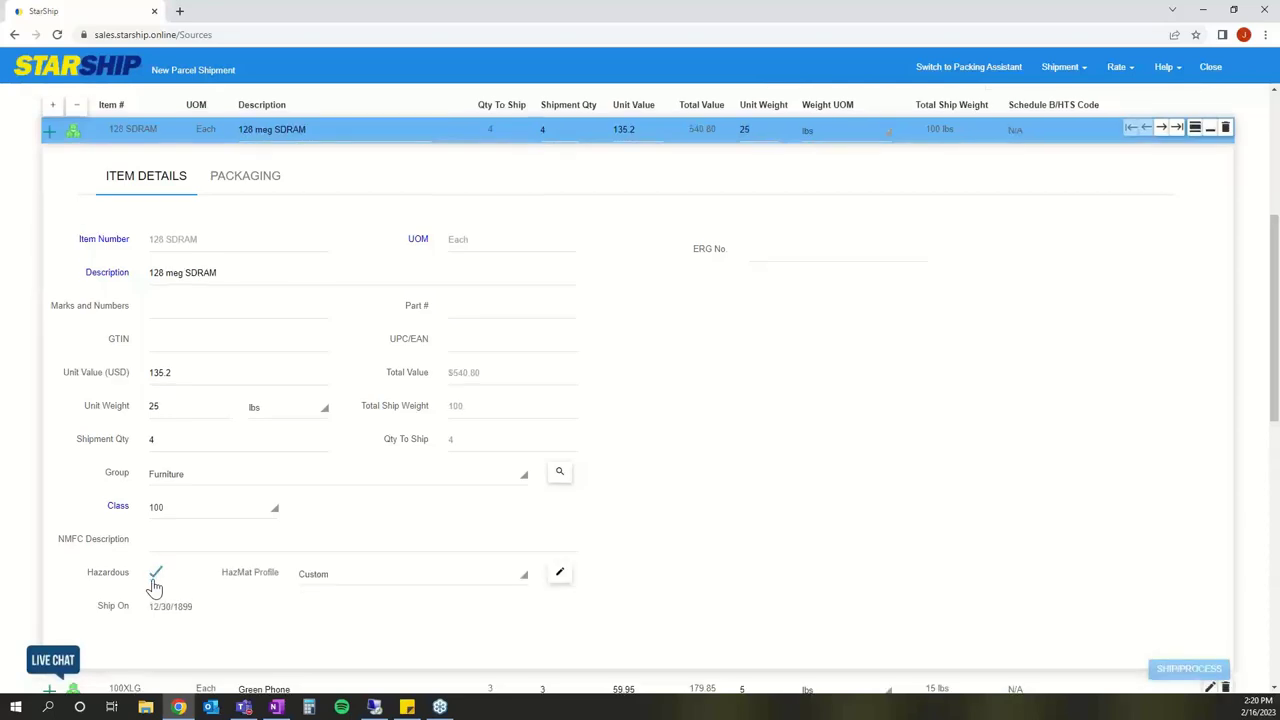
left_click(156, 580)
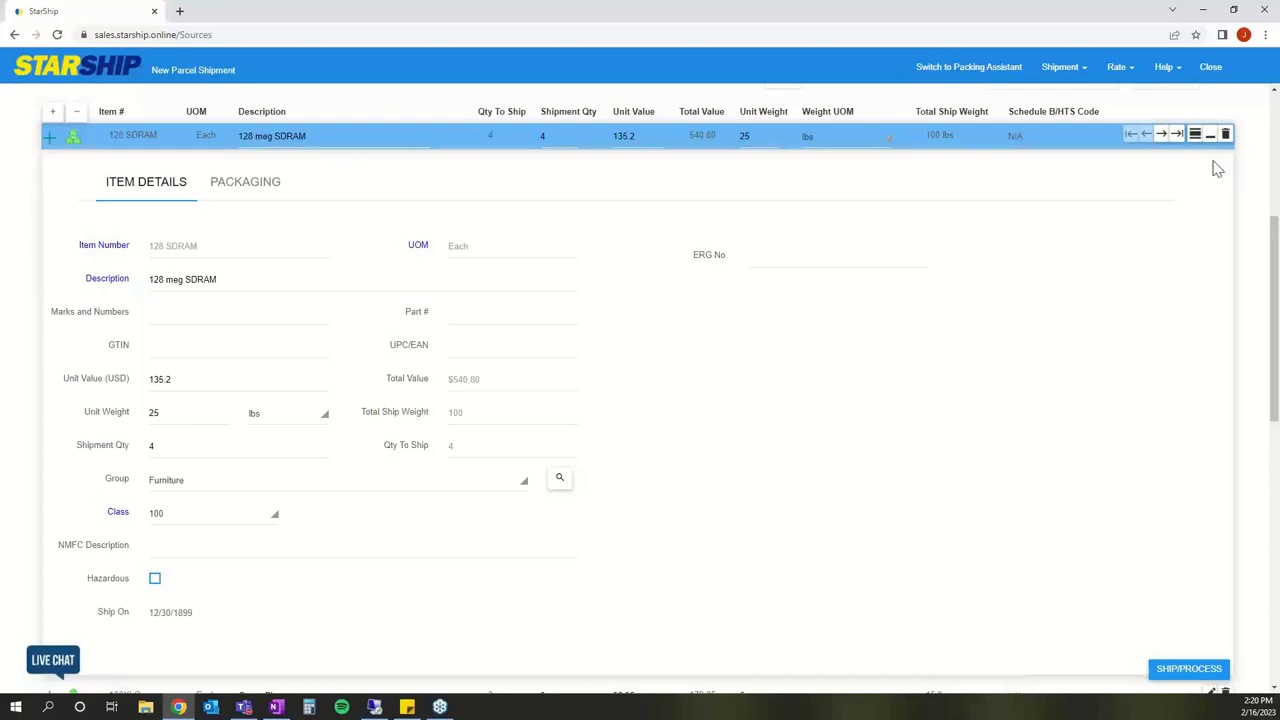
Close the item details and line items, then expand the $187.42 Applied Grand Total breakdown.
left_click(1210, 134)
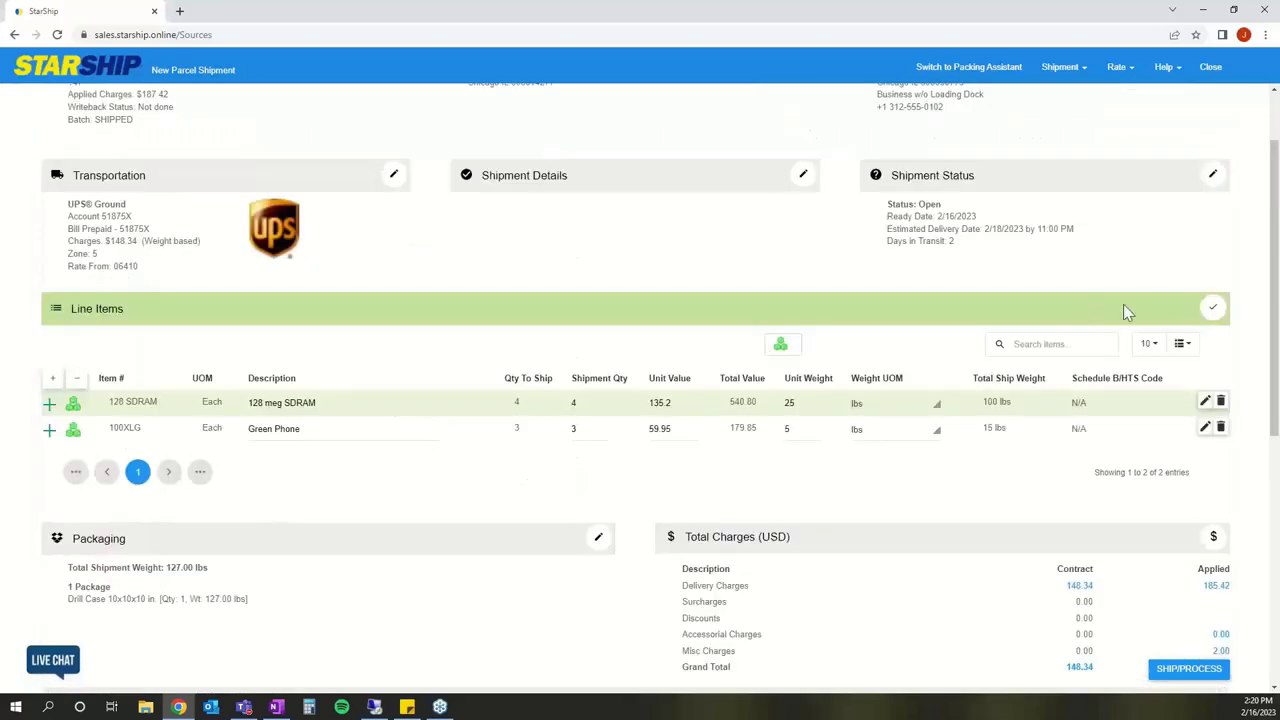
left_click(1212, 306)
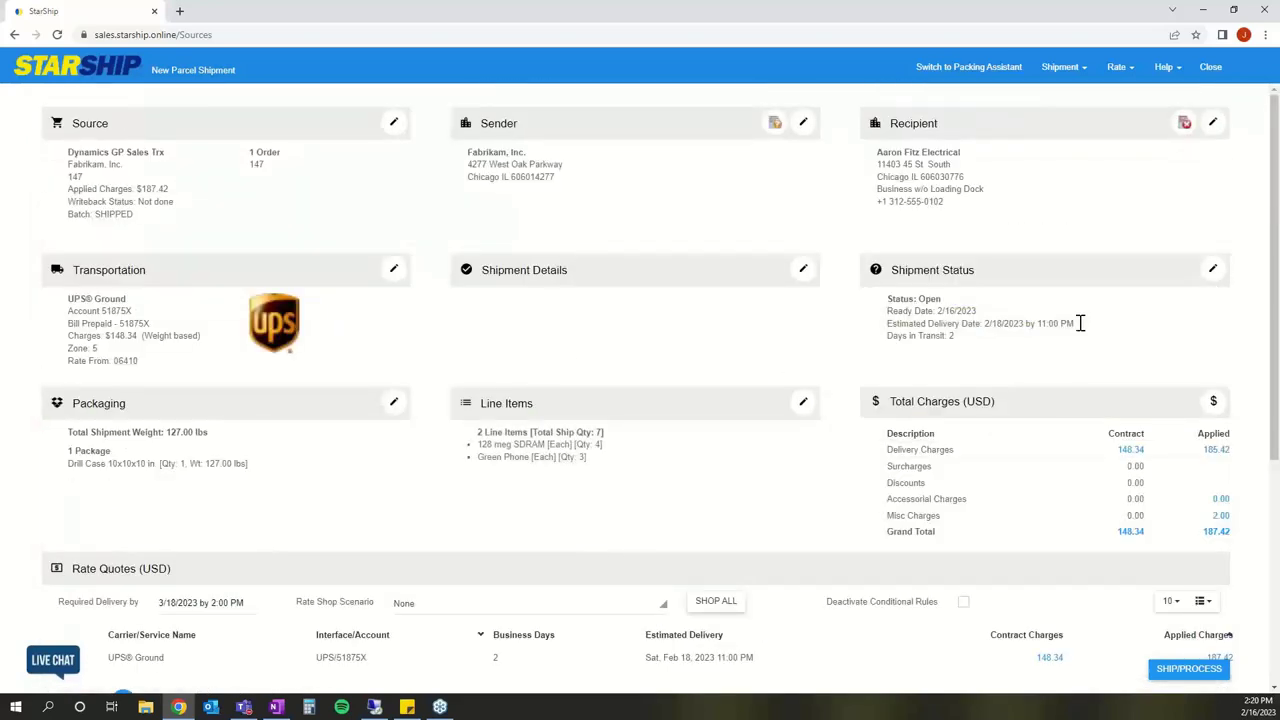
scroll(1062, 334, "down", 1)
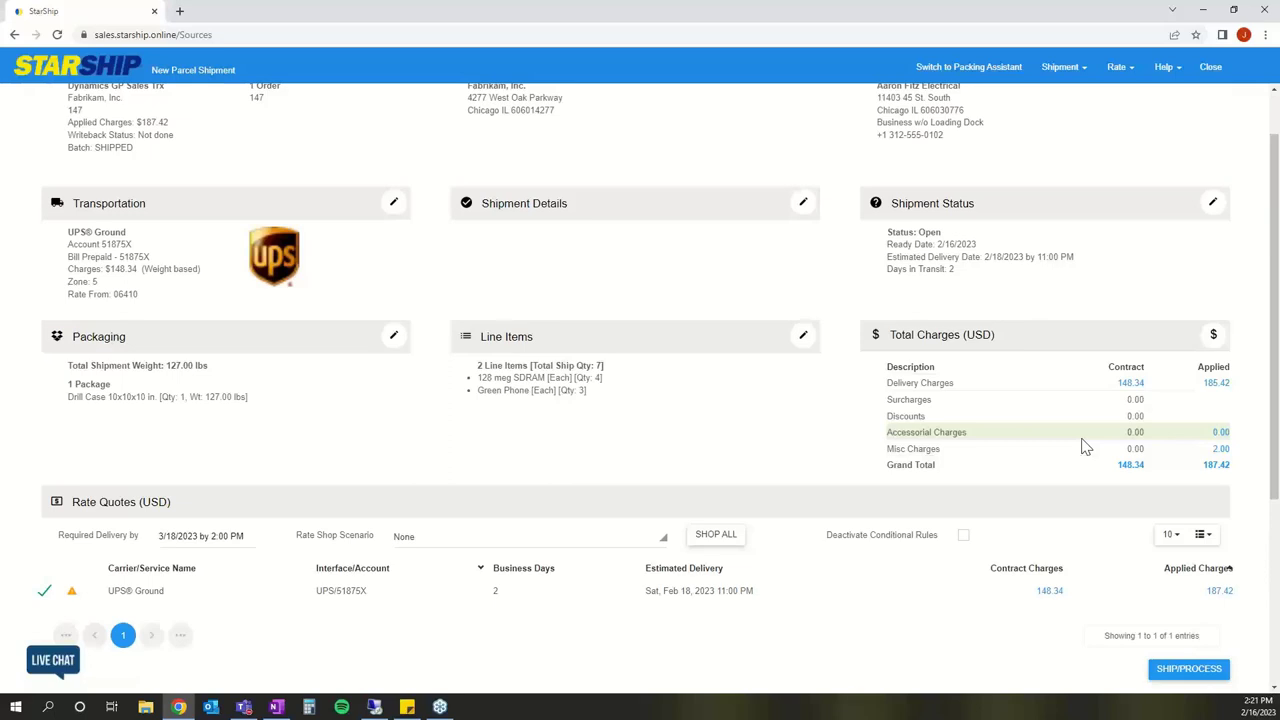
left_click(1216, 464)
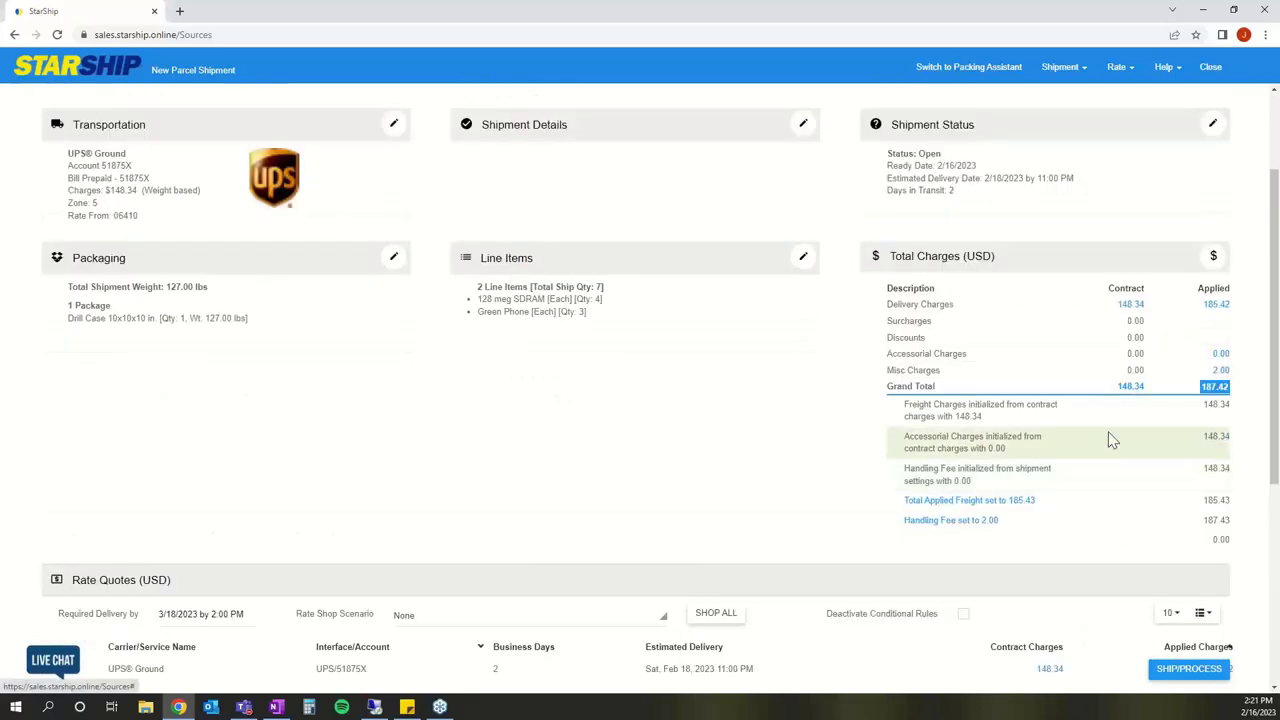
scroll(1100, 440, "down", 2)
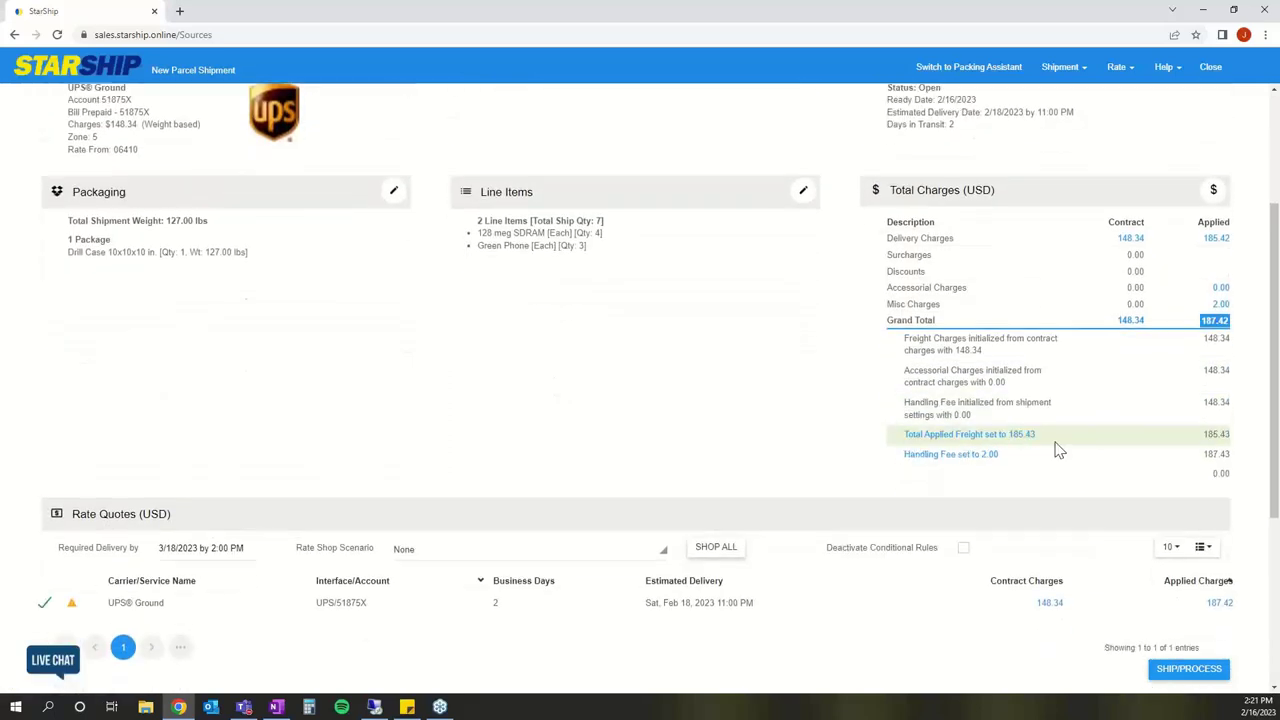
Review the pricing rules behind the 185.43 applied freight and the 2.00 handling fee.
left_click(953, 436)
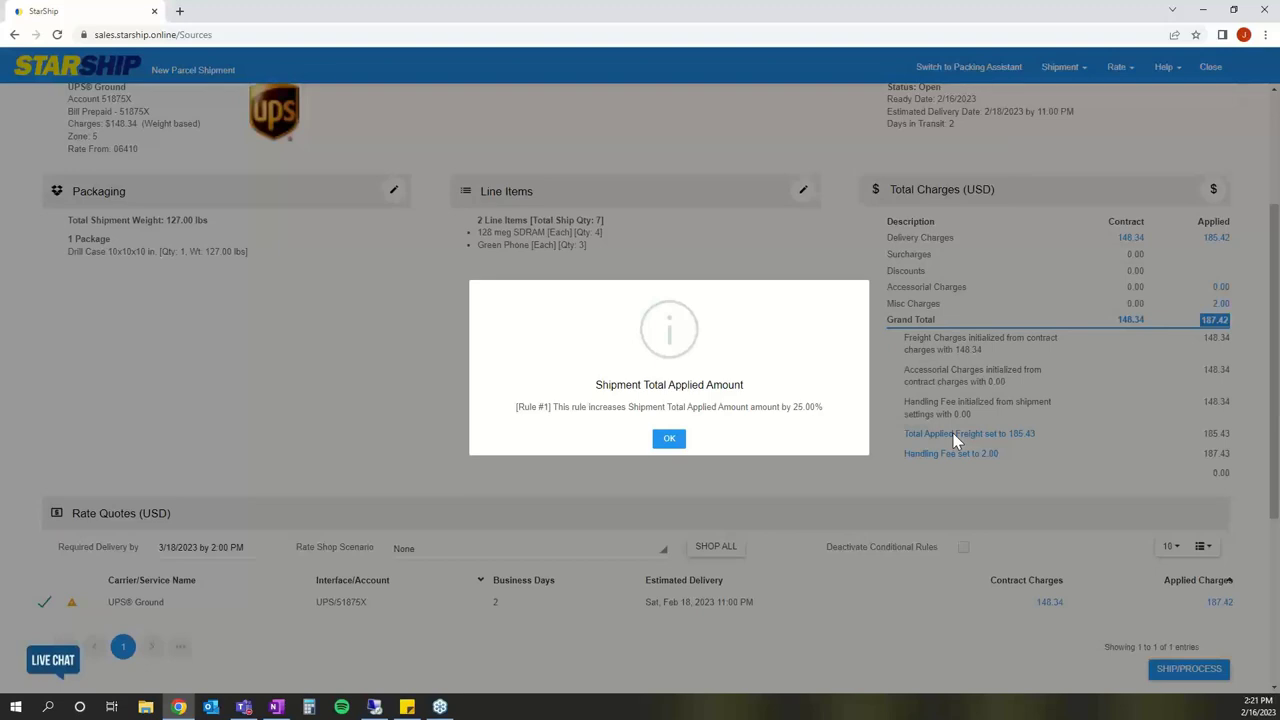
left_click(667, 442)
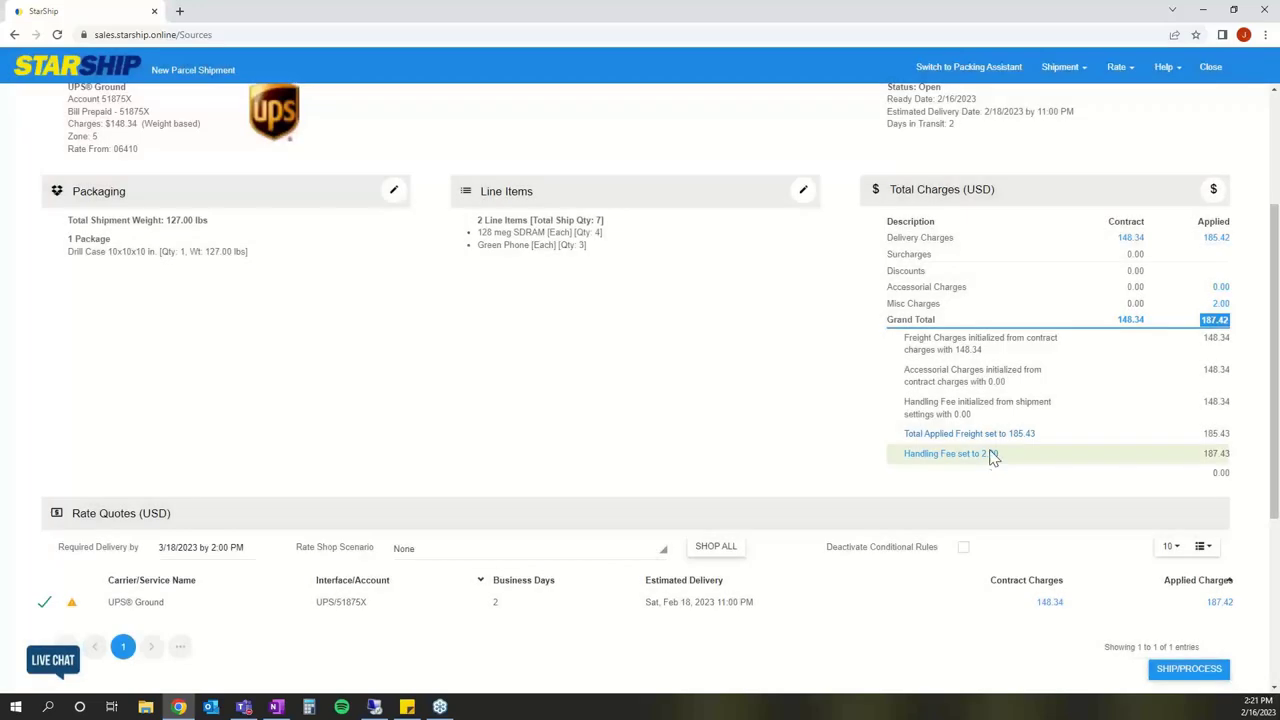
left_click(990, 461)
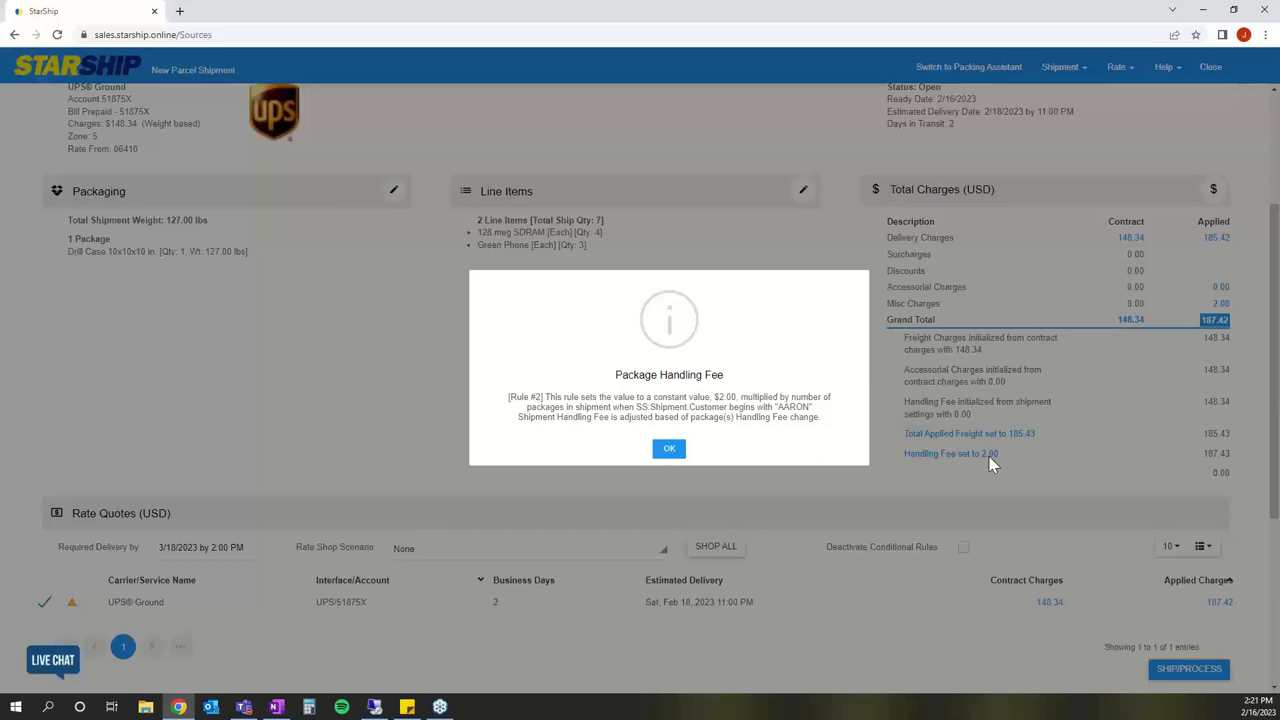
left_click(680, 450)
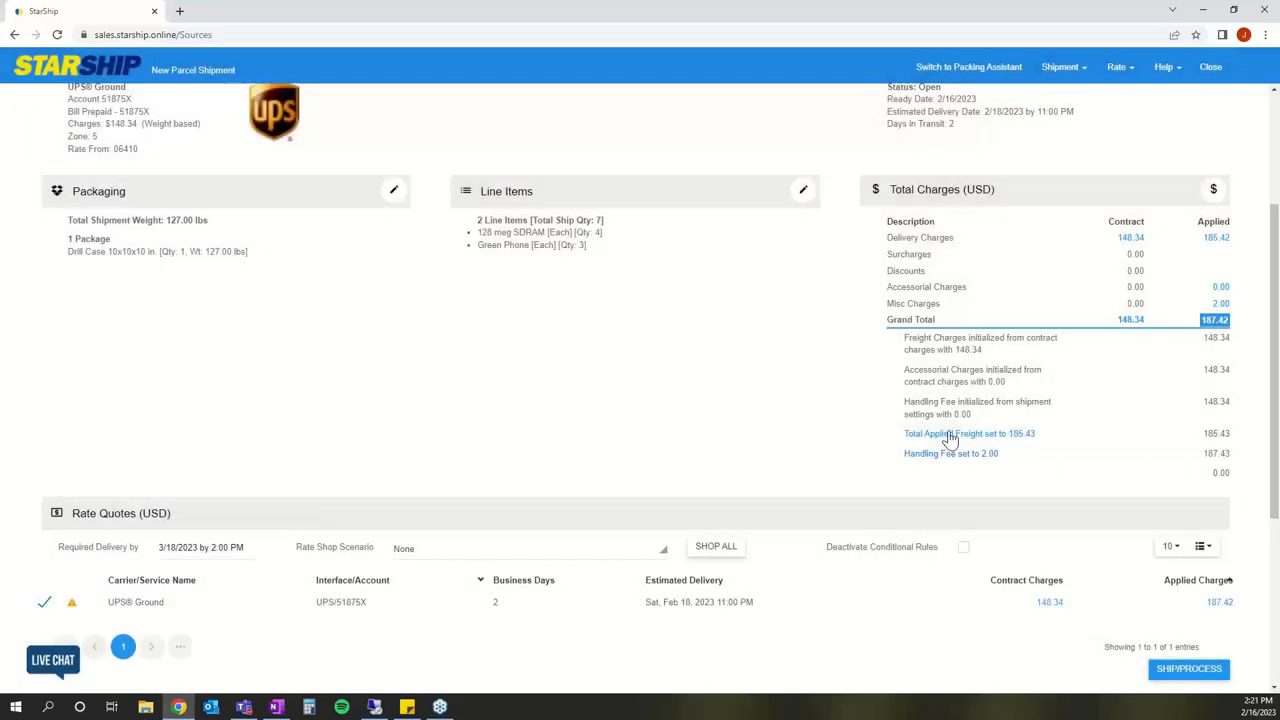
Rate all carriers with SHOP ALL, then process the shipment with UPS Ground.
left_click(716, 547)
scroll(814, 437, "down", 2)
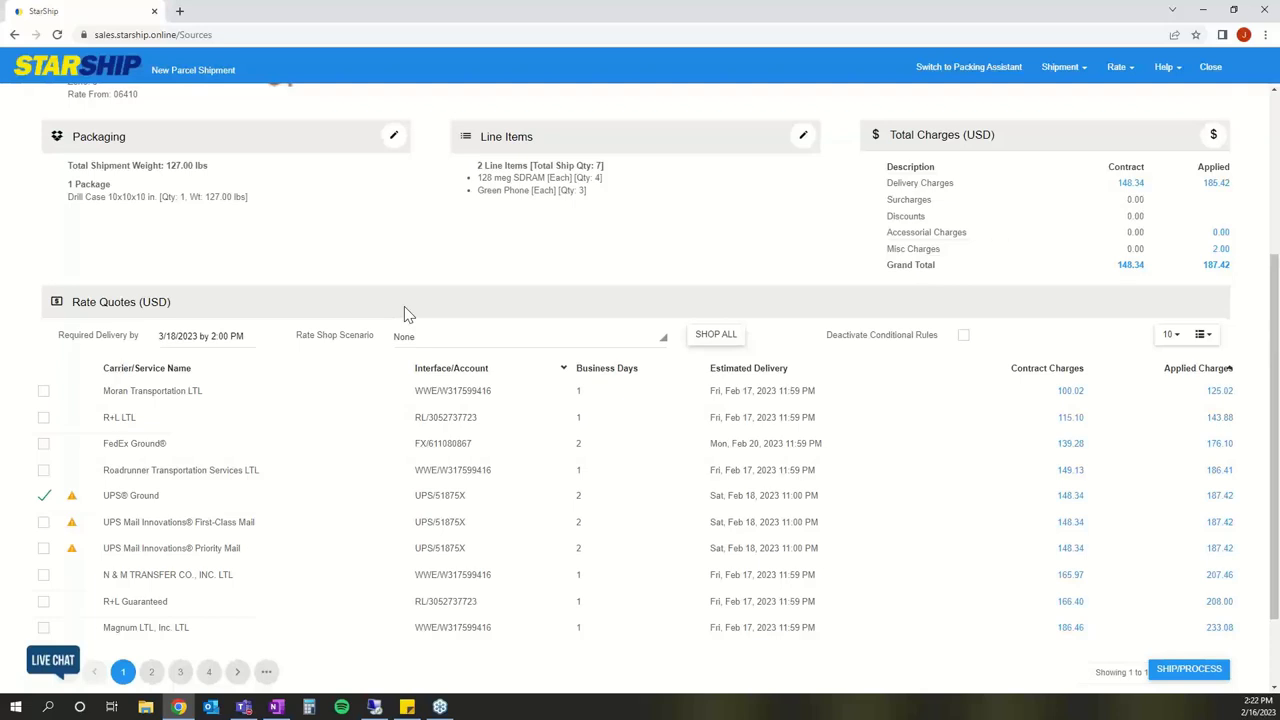
left_click(1214, 672)
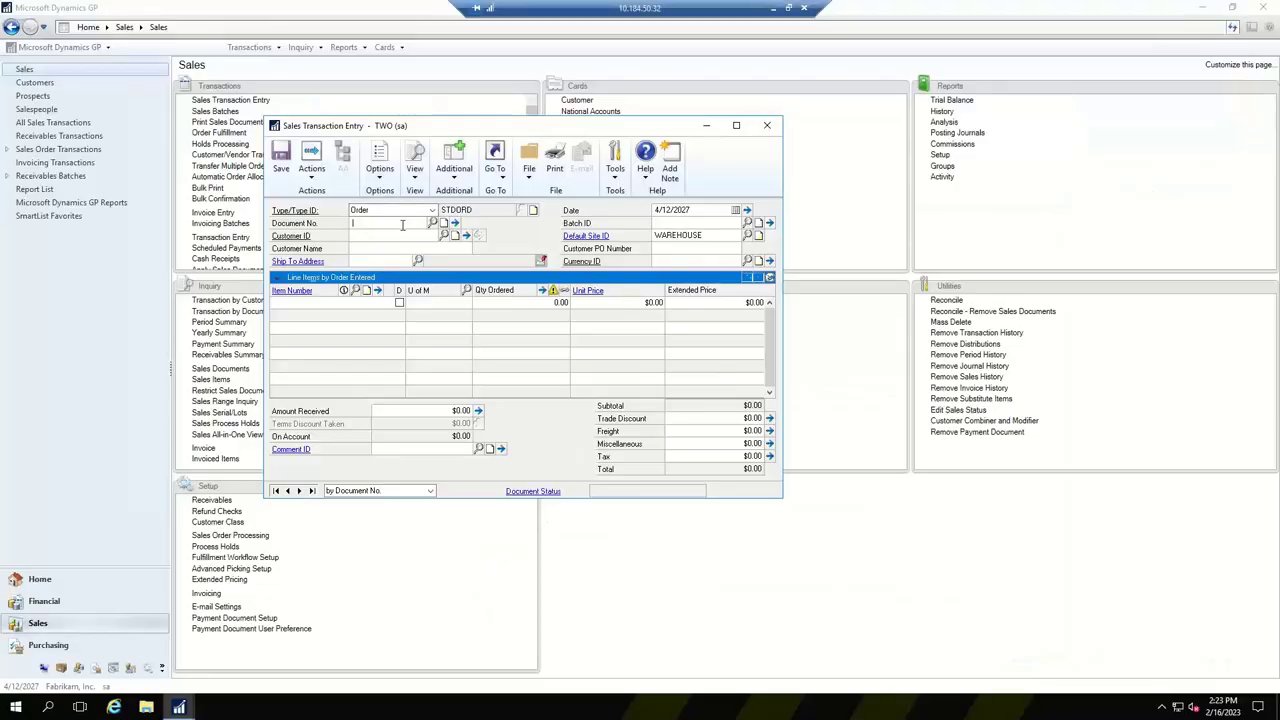
Load sales order 147 in Dynamics GP and read its shipment details note.
type("147")
key("Tab")
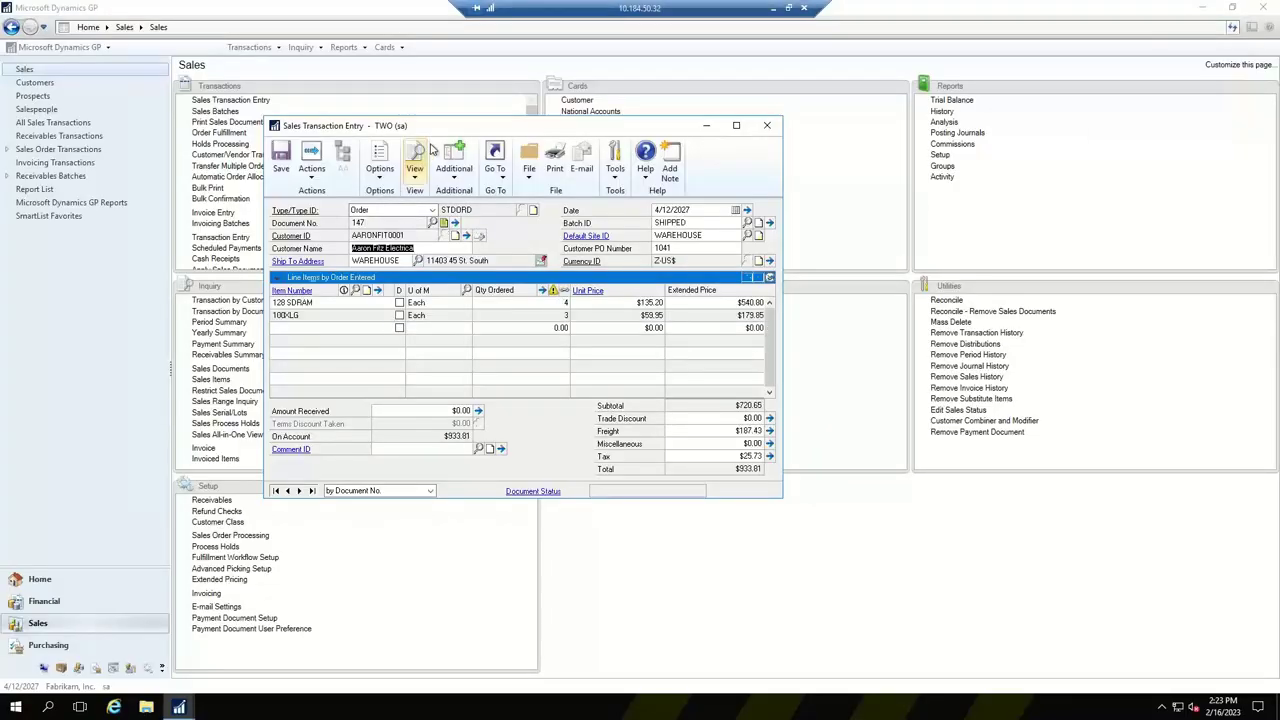
left_click_drag(440, 128, 475, 129)
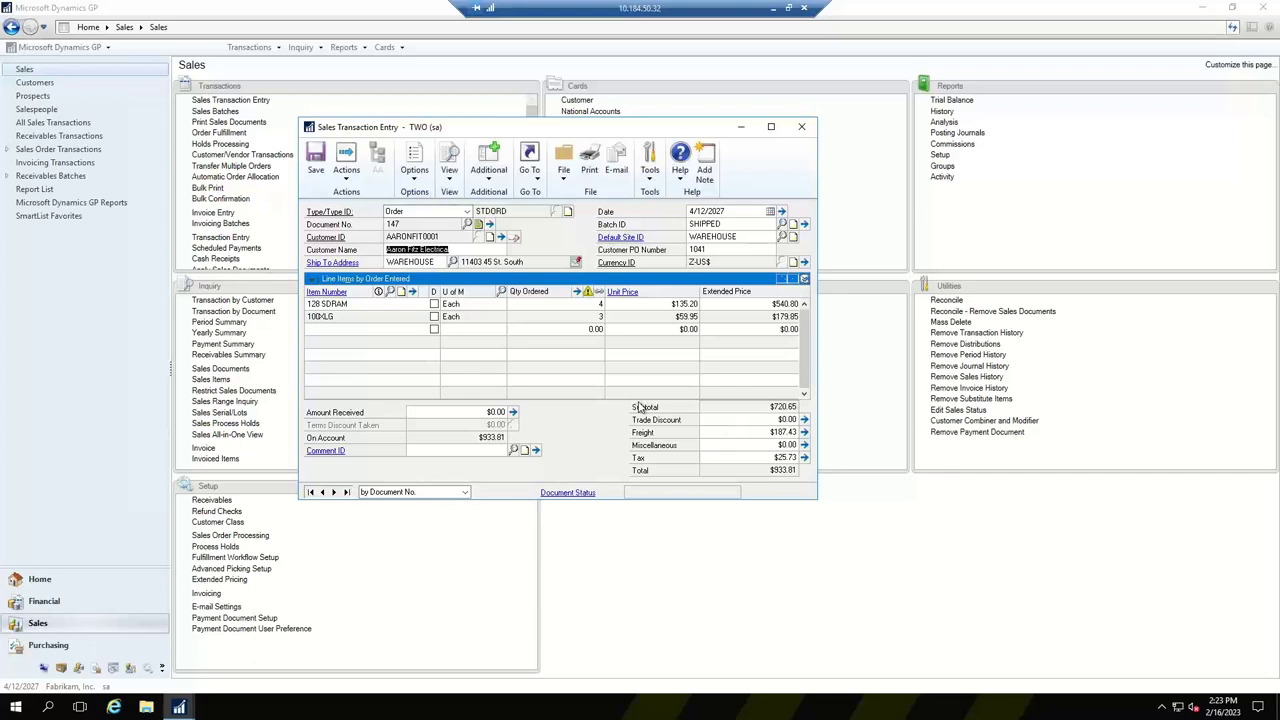
left_click(478, 225)
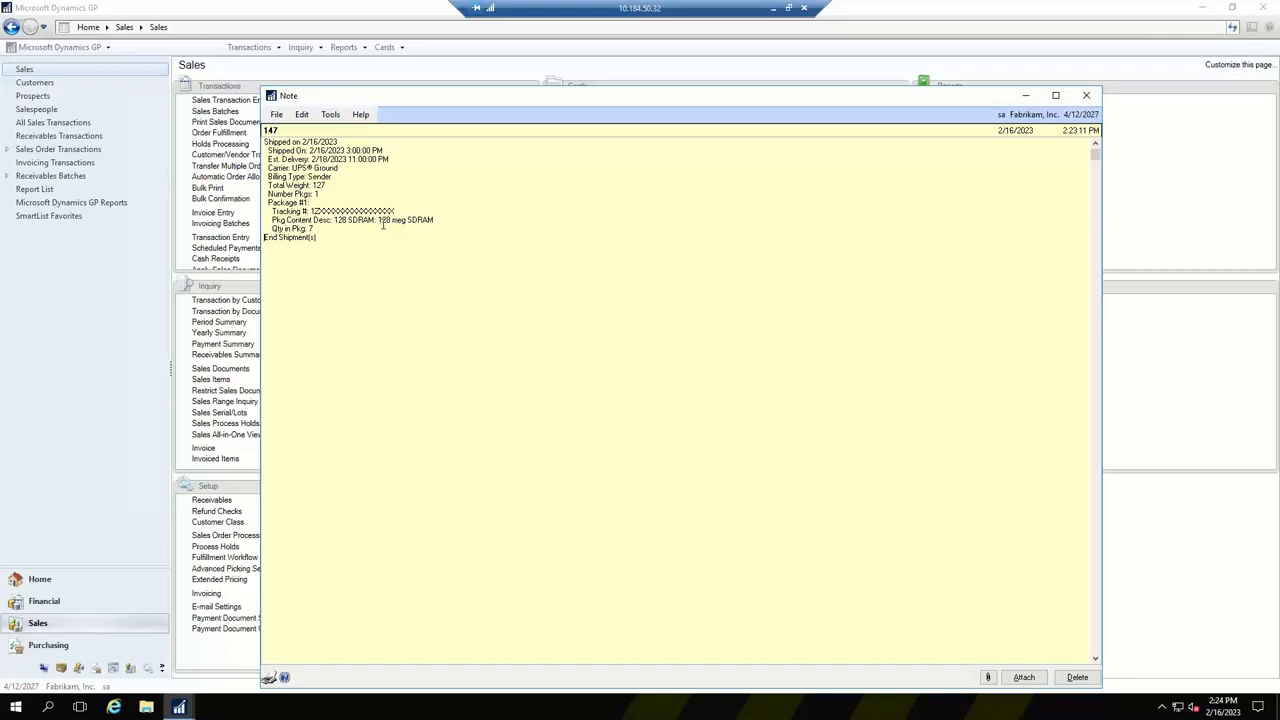
left_click(1086, 96)
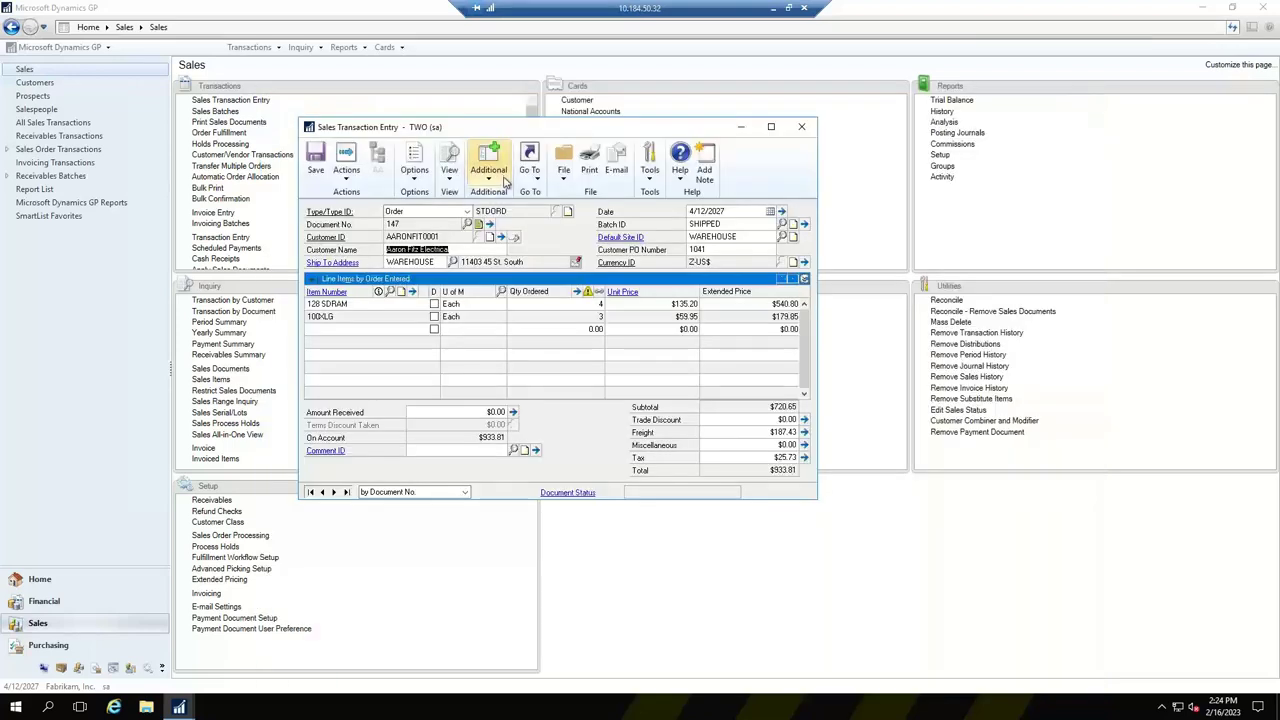
left_click(505, 178)
Check order 147's user-defined Tracking Numbers and Priority 148.34, then switch back to StarShip.
left_click(560, 208)
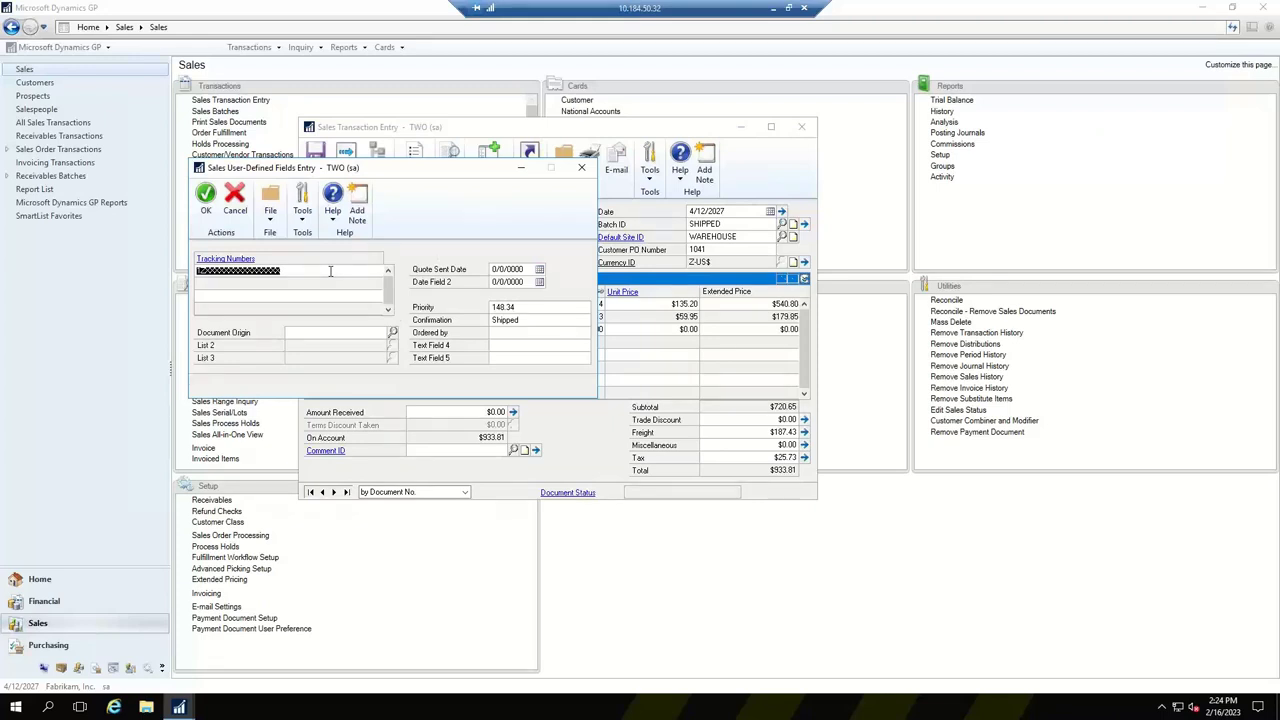
left_click(527, 307)
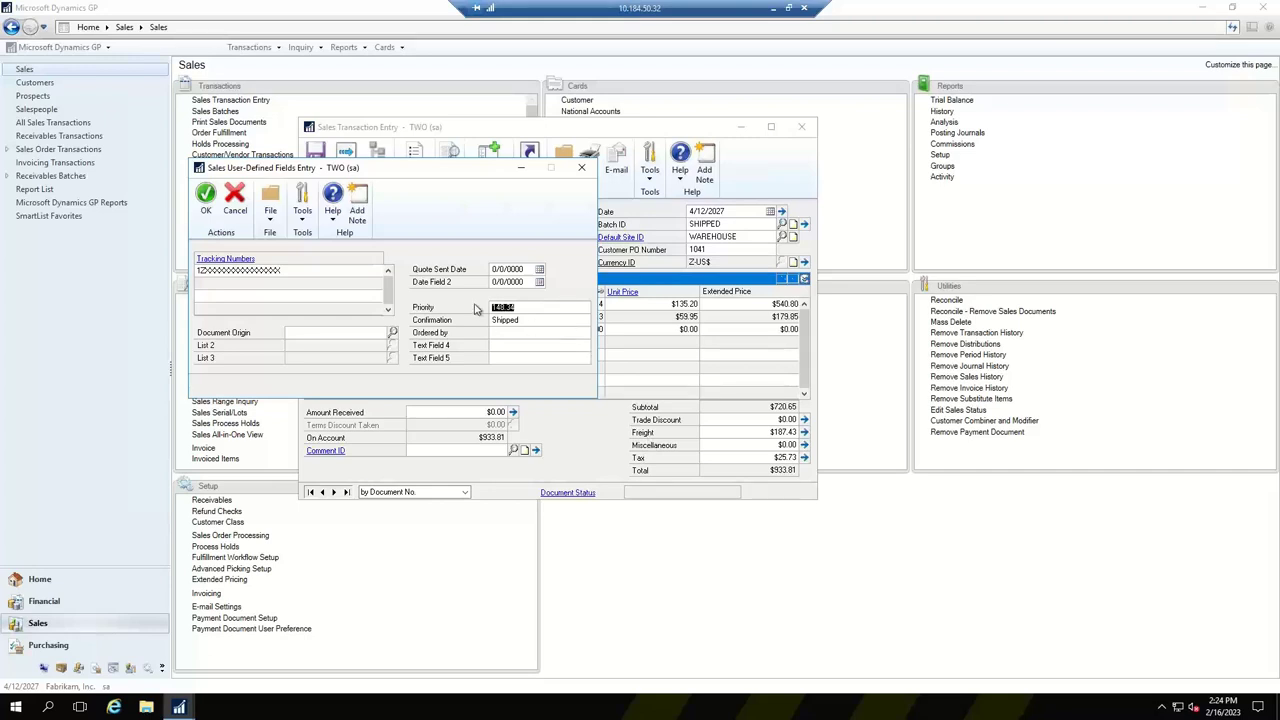
left_click(581, 167)
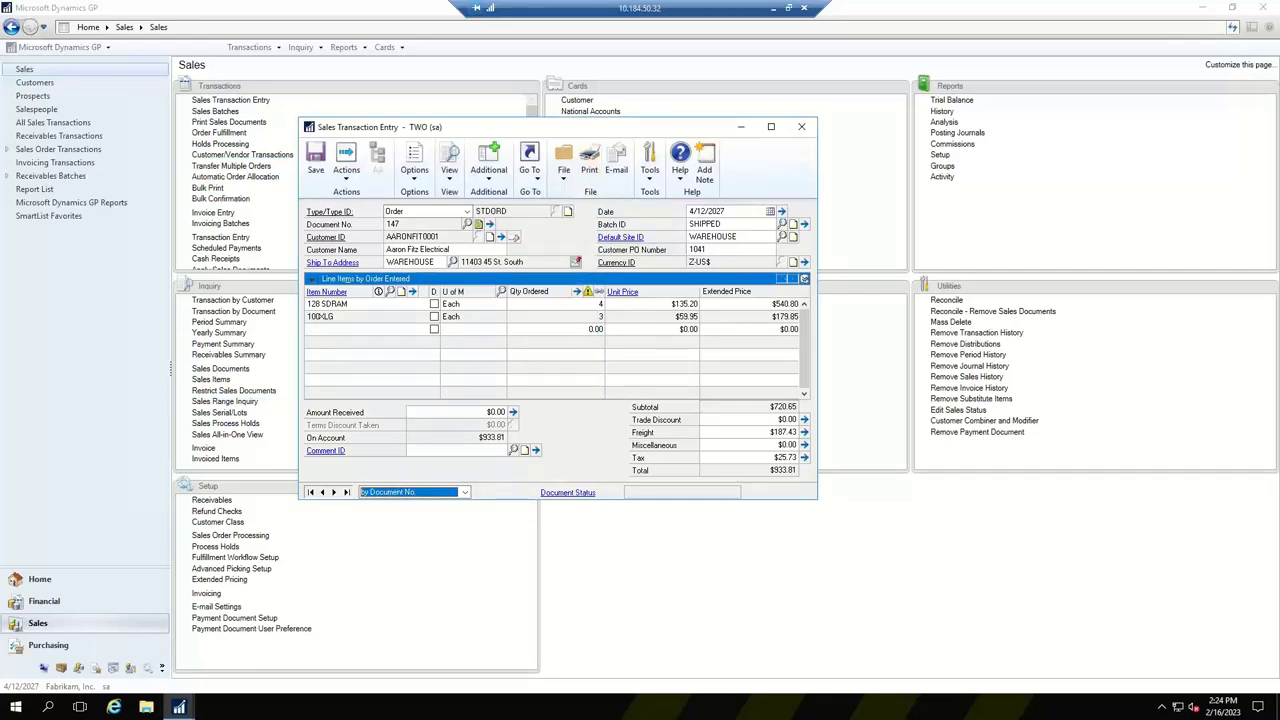
key("alt+Tab")
Open and read the pending eNotify email 'Order Number 147 Is On It's Way!!!'.
left_click(926, 72)
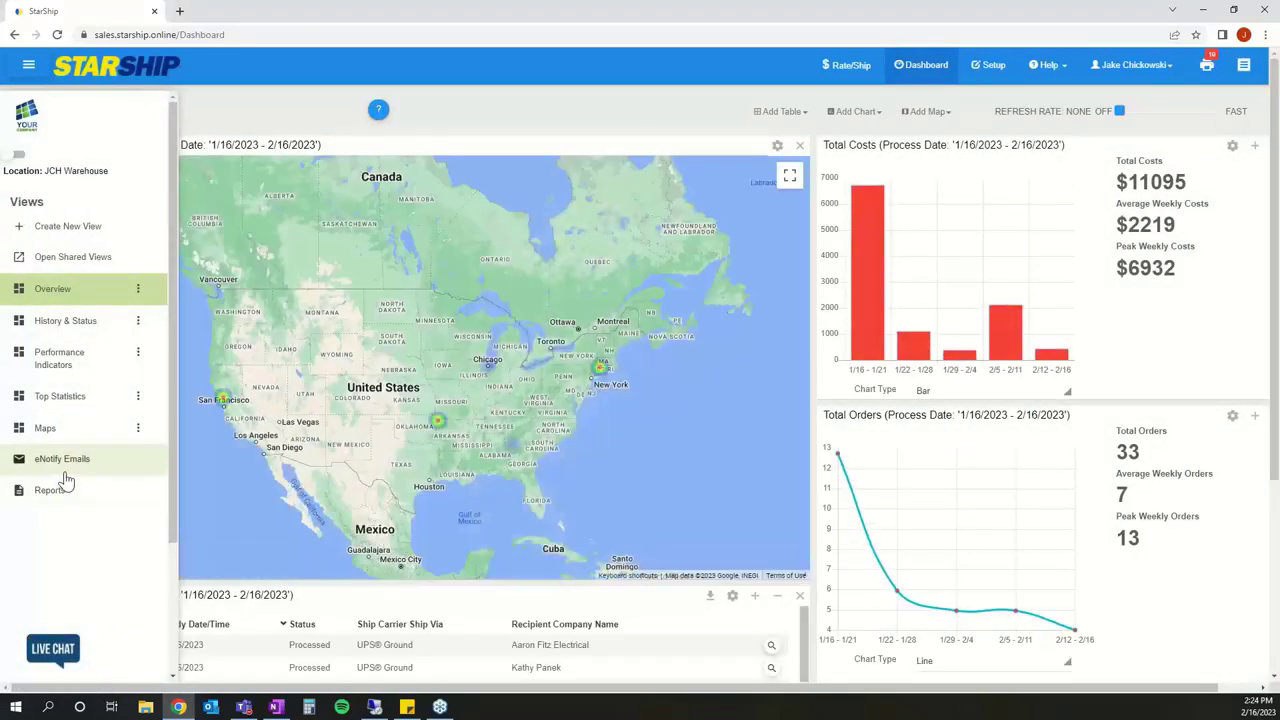
left_click(64, 466)
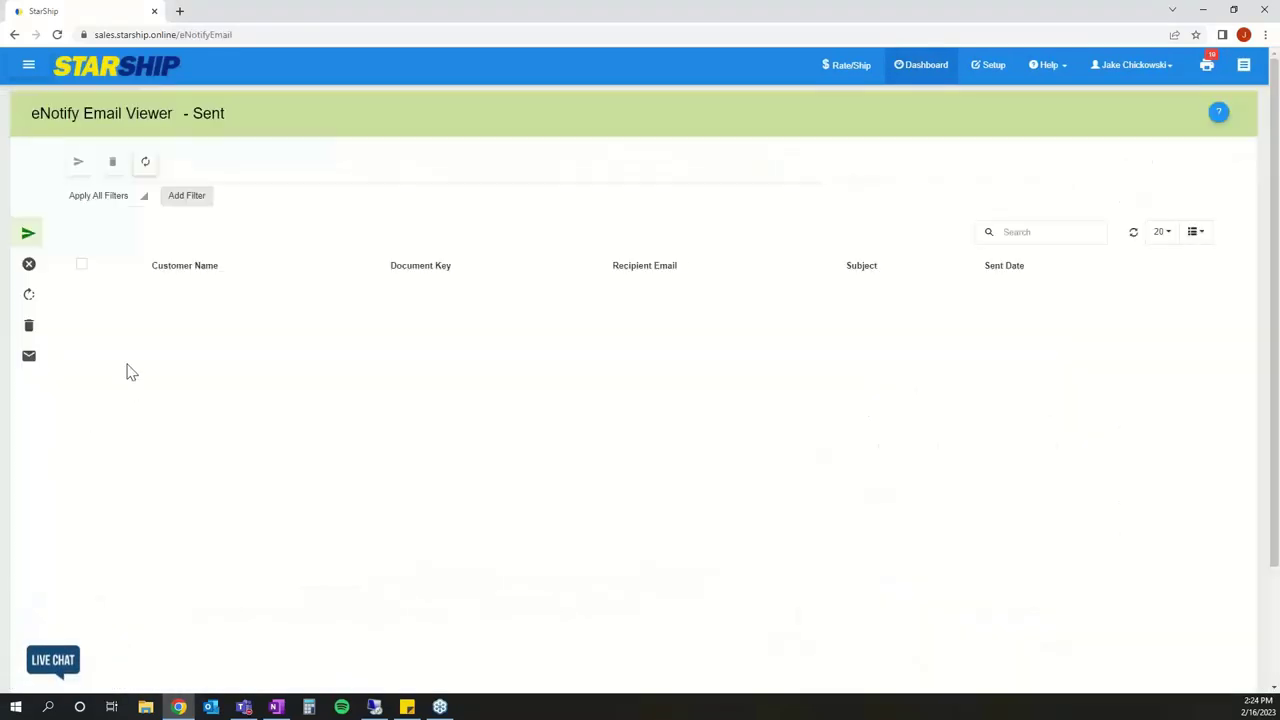
left_click(41, 300)
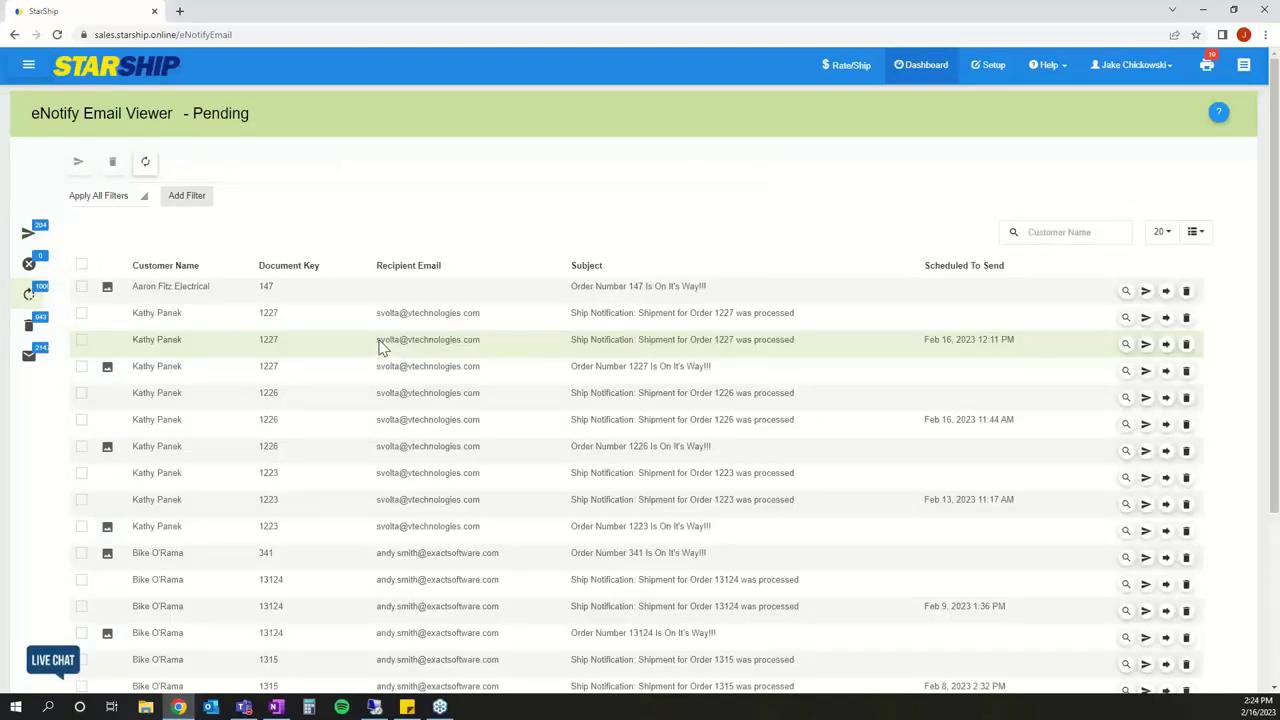
left_click(393, 290)
scroll(993, 385, "down", 1)
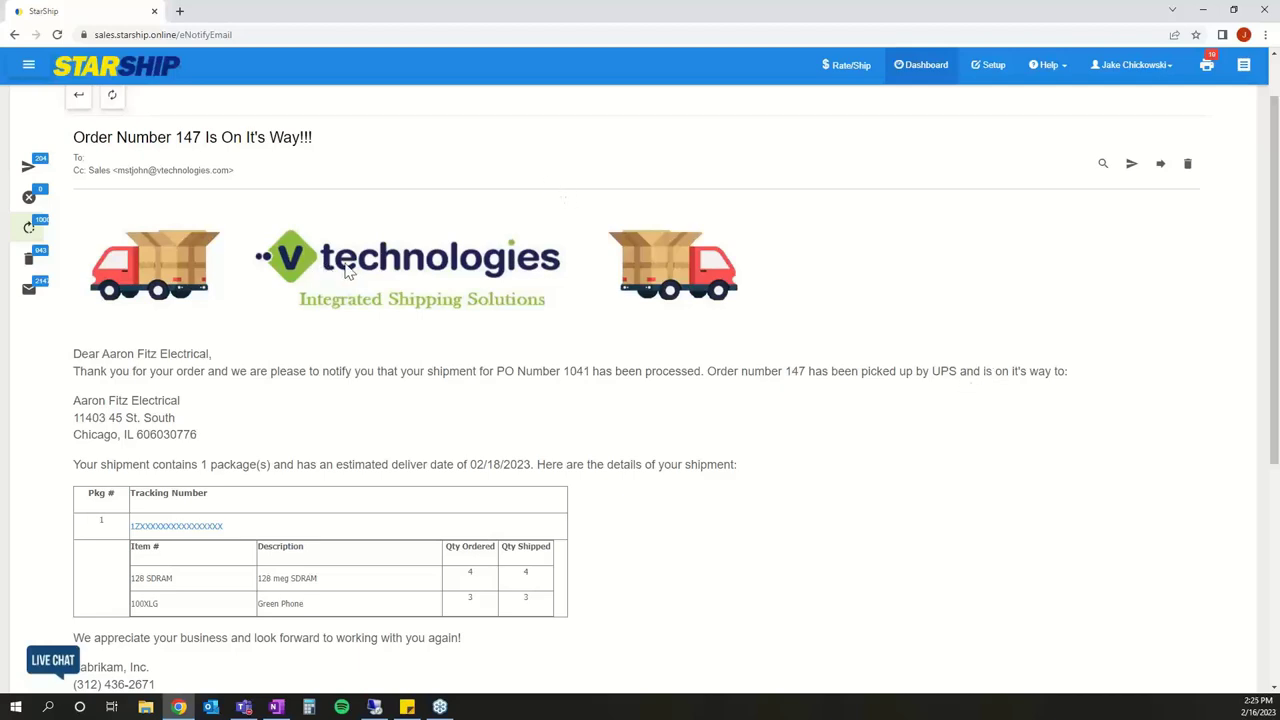
scroll(237, 557, "down", 1)
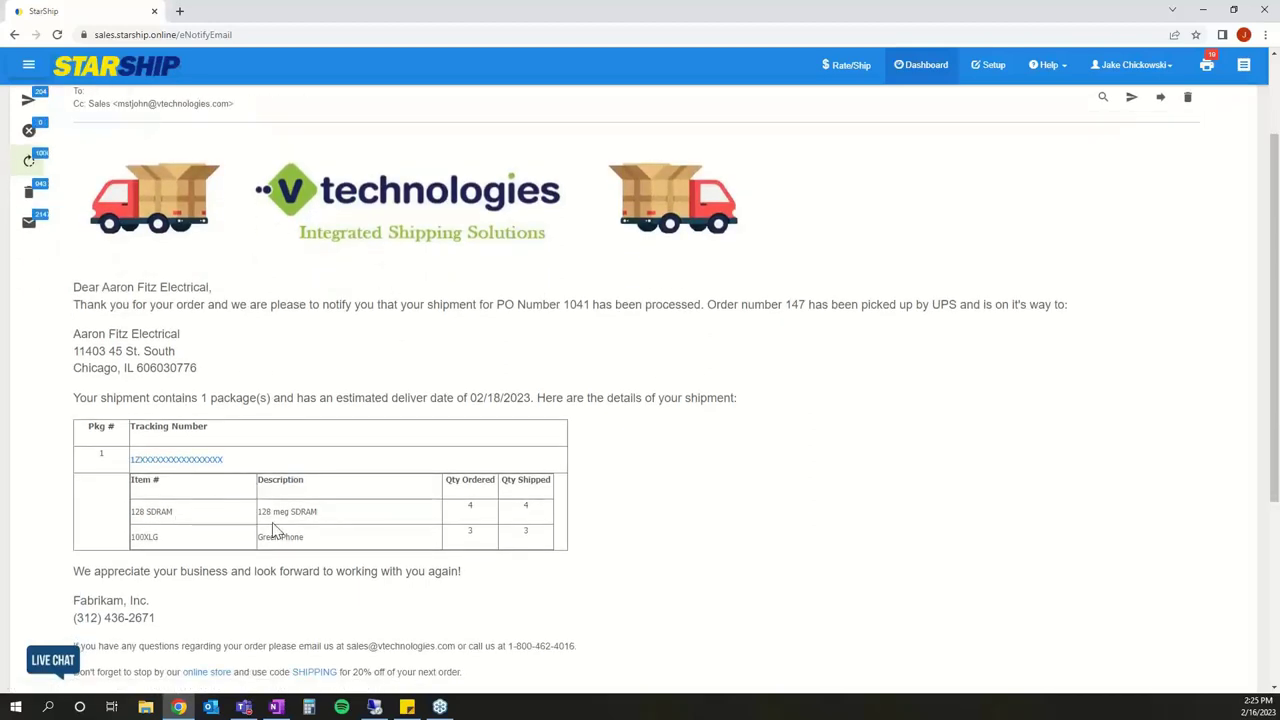
scroll(276, 530, "down", 1)
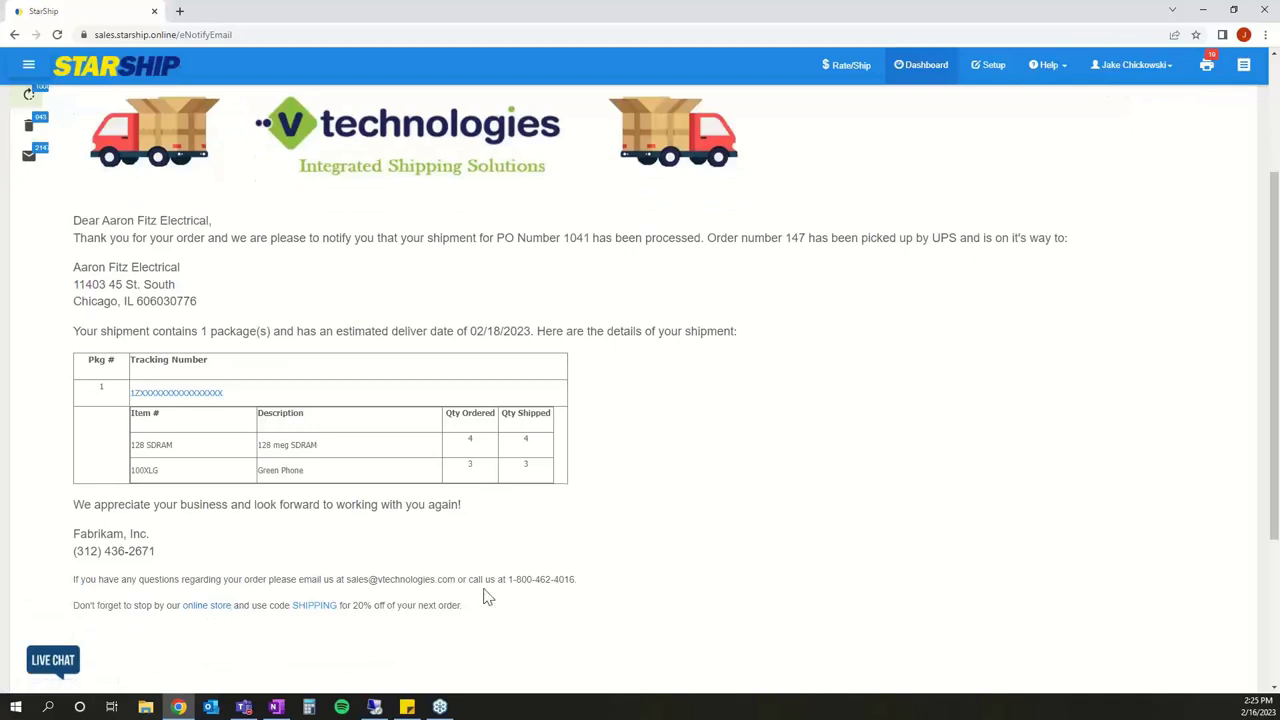
scroll(487, 596, "up", 2)
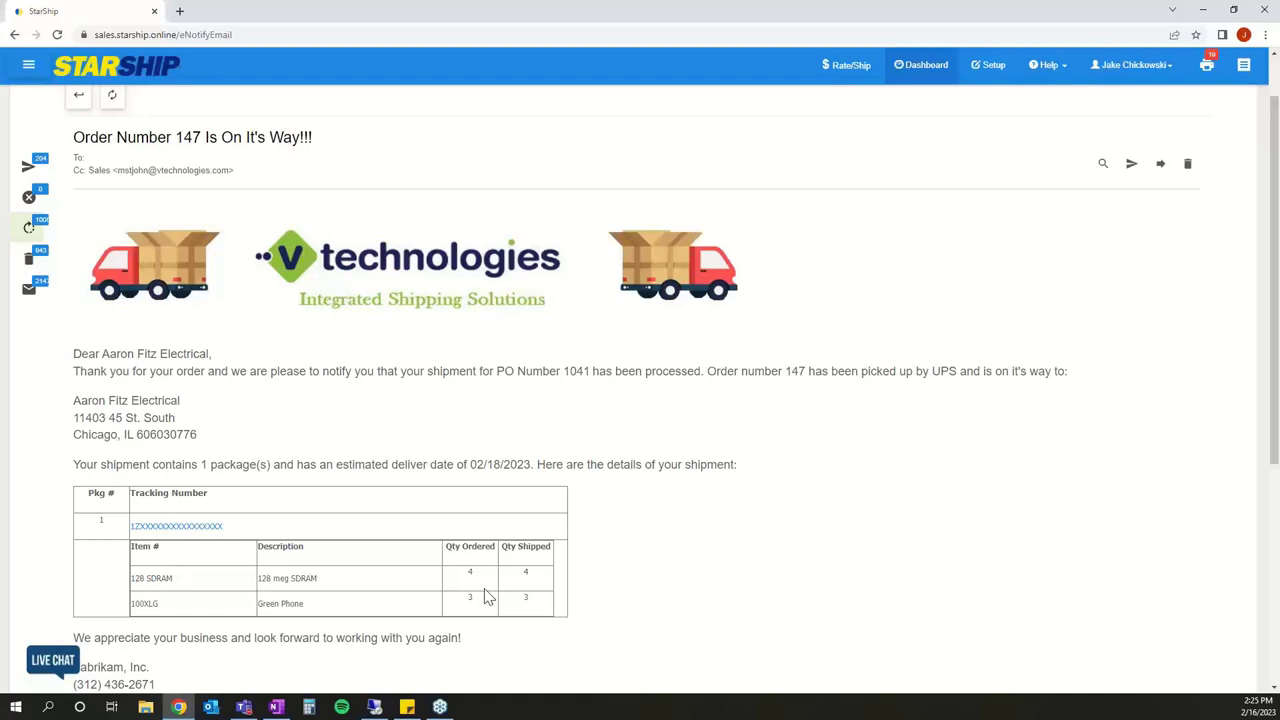
scroll(543, 531, "up", 1)
Return to the Overview dashboard, browse the Add Chart list without adding one, and show the sidebar.
left_click(924, 66)
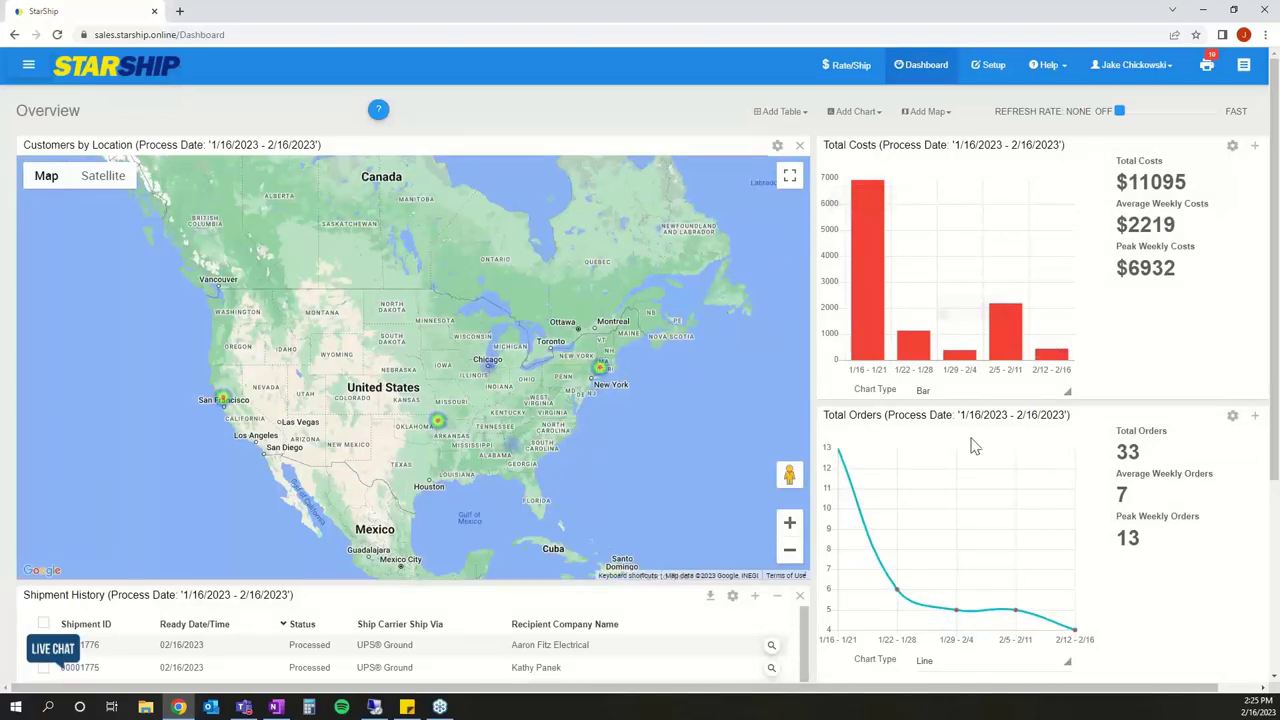
left_click(860, 112)
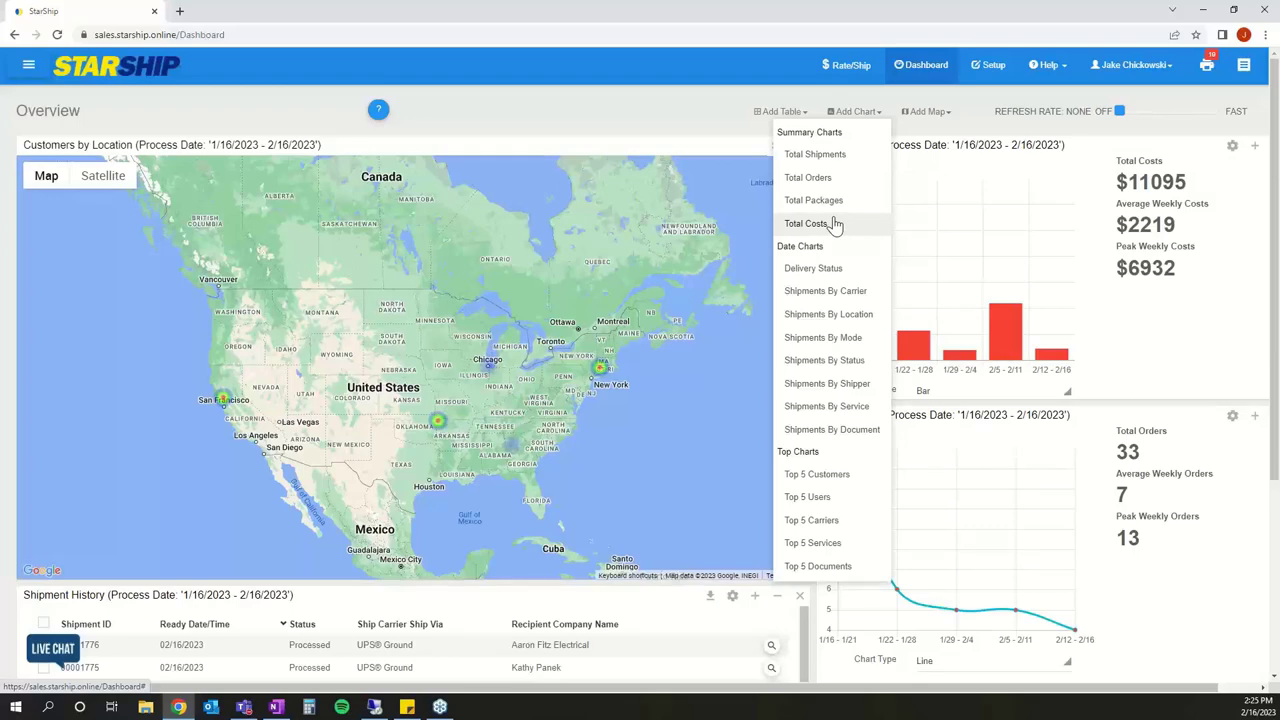
left_click(483, 126)
left_click(30, 66)
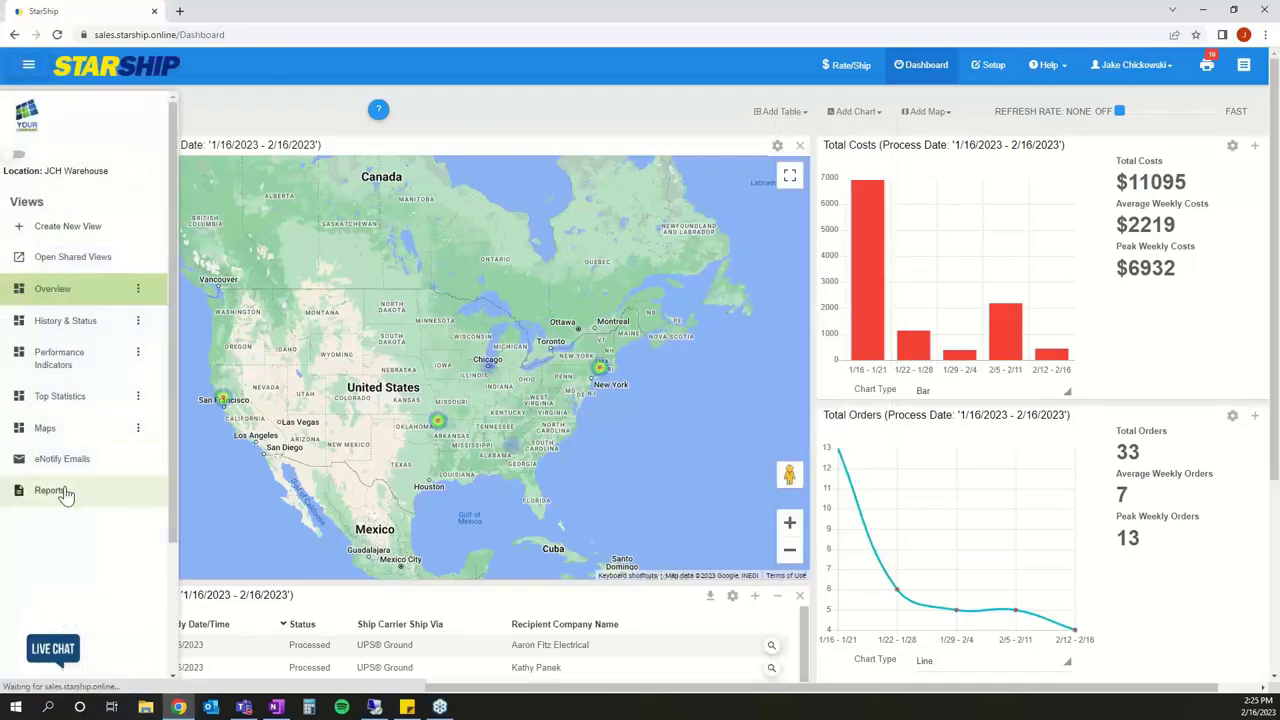
Open the Reports page and scroll through the Select a Report list.
left_click(60, 490)
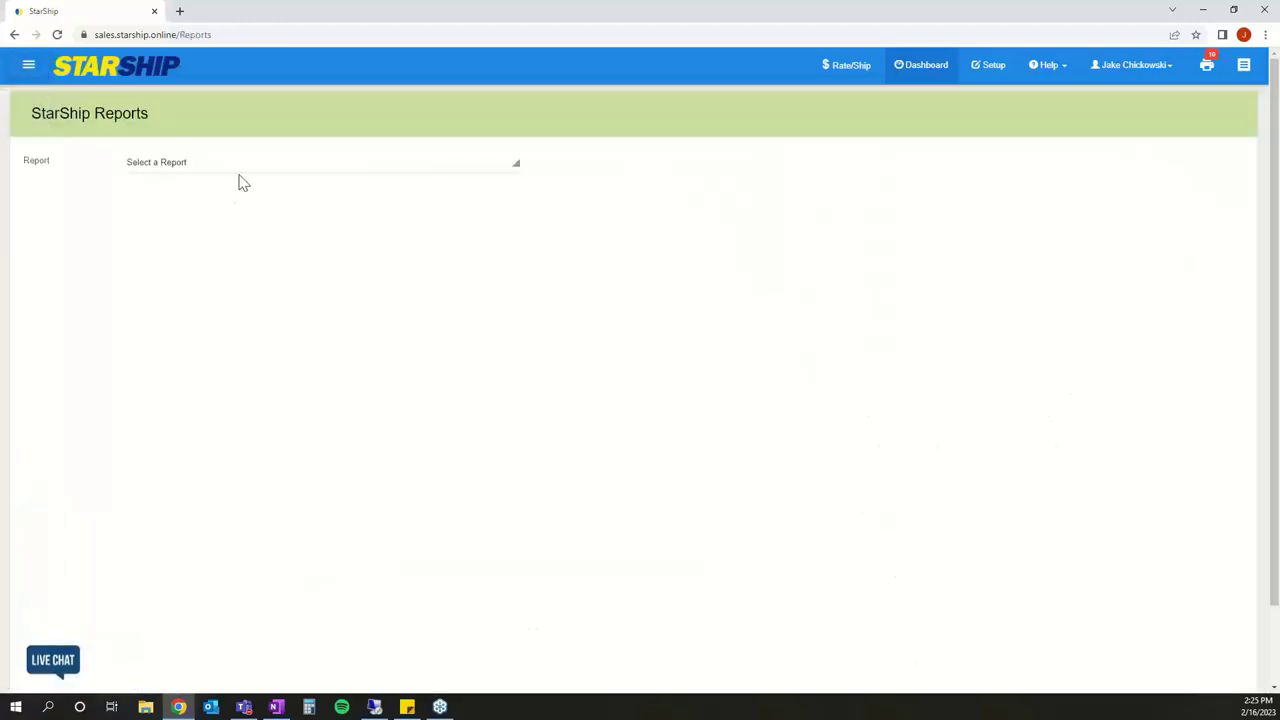
left_click(221, 168)
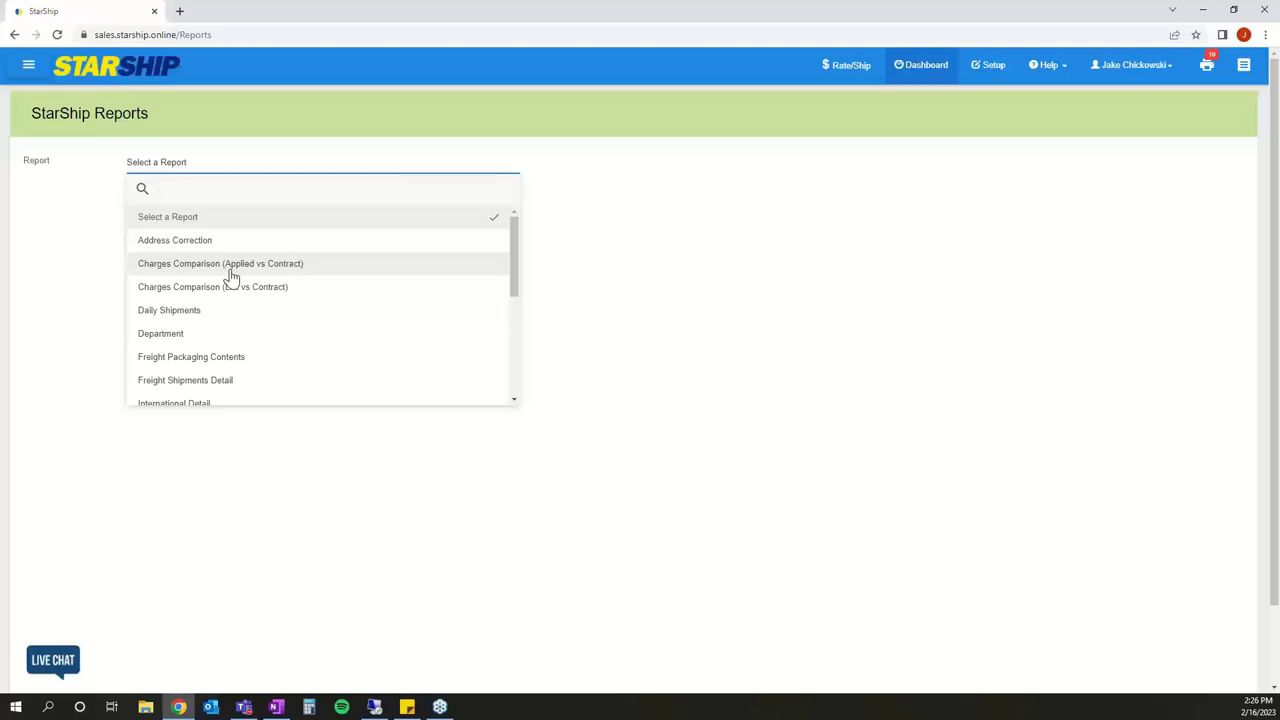
scroll(230, 275, "down", 1)
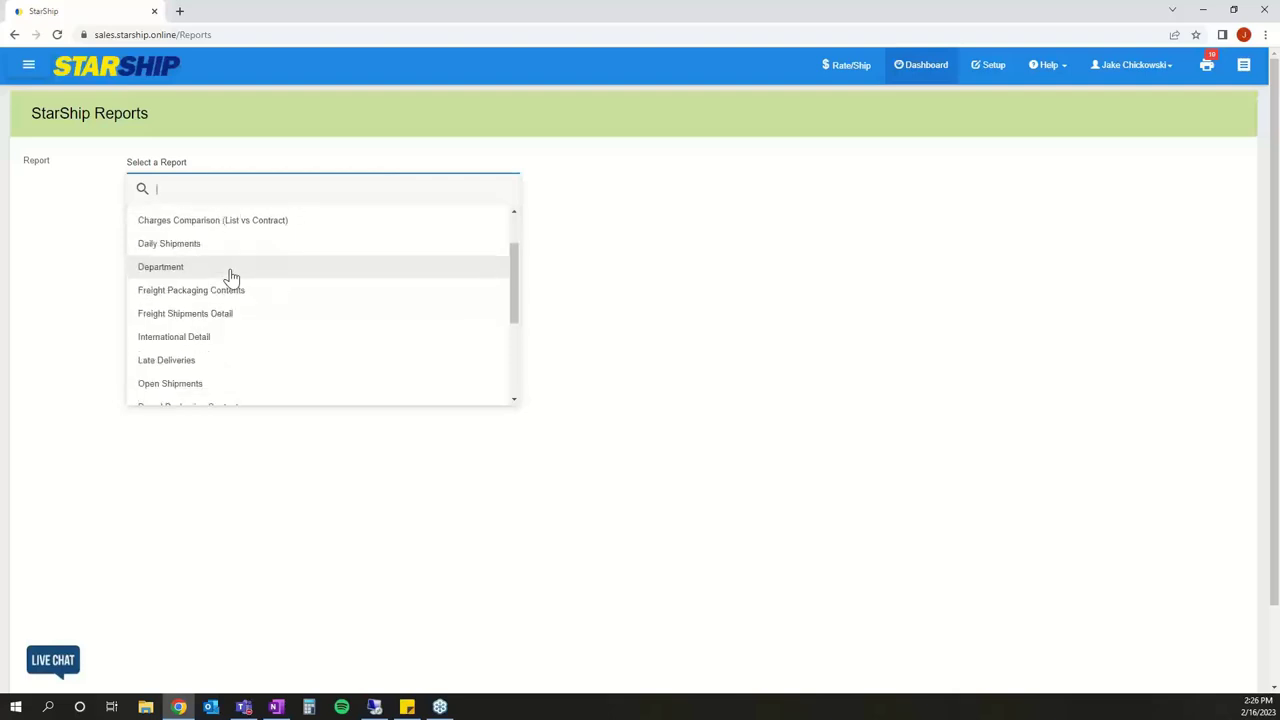